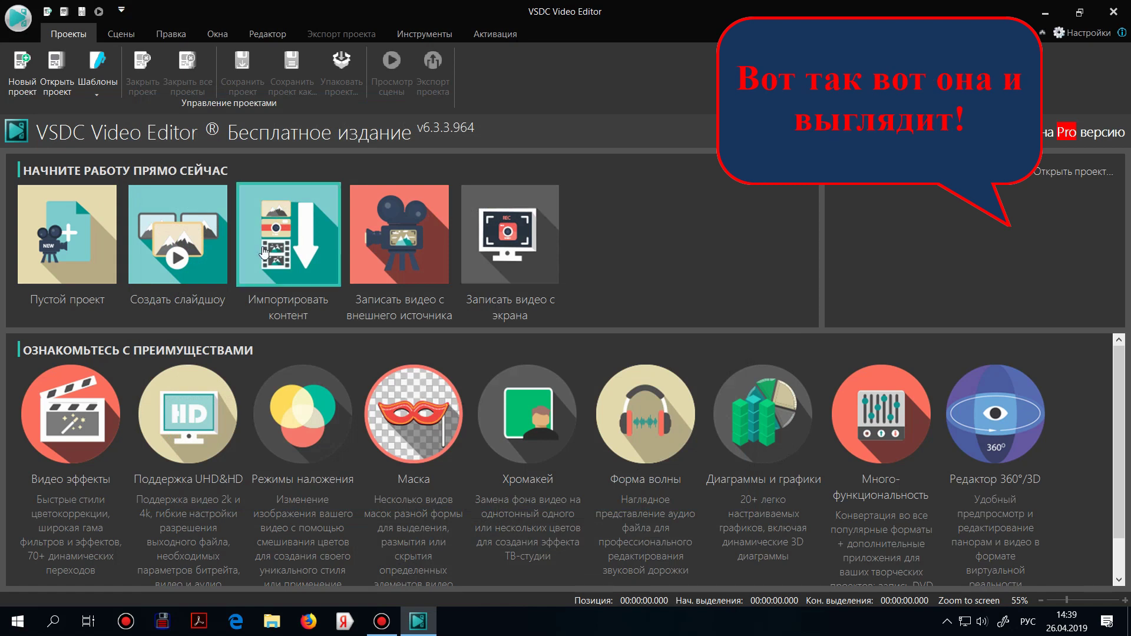
Import the image "2 человека" as a new project with a black background
left_click(279, 261)
left_click(310, 191)
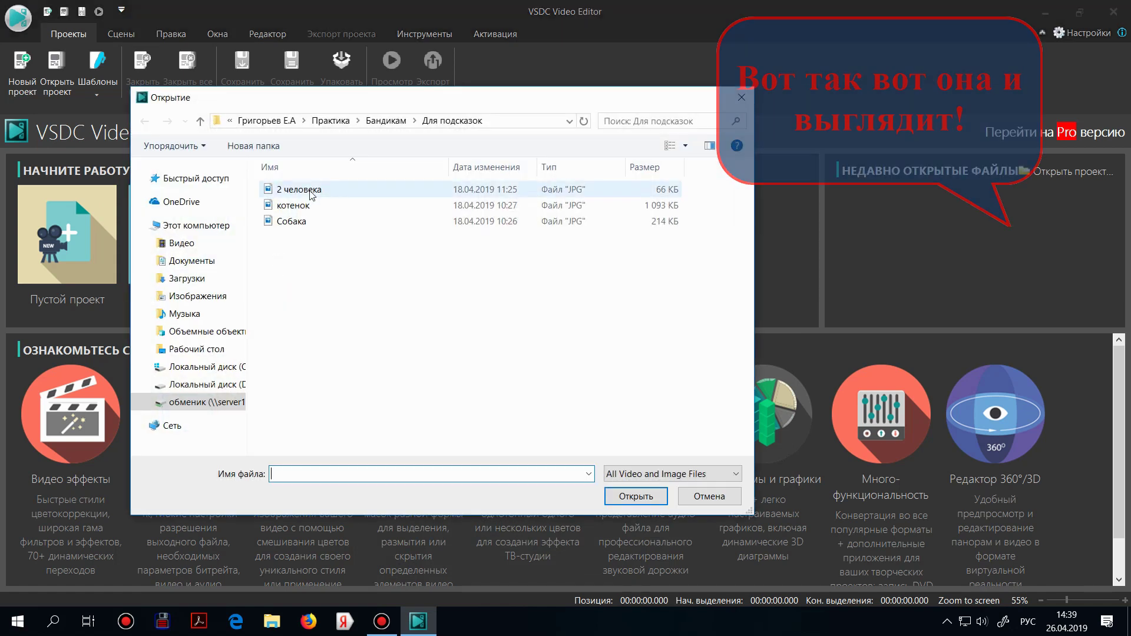
left_click(645, 498)
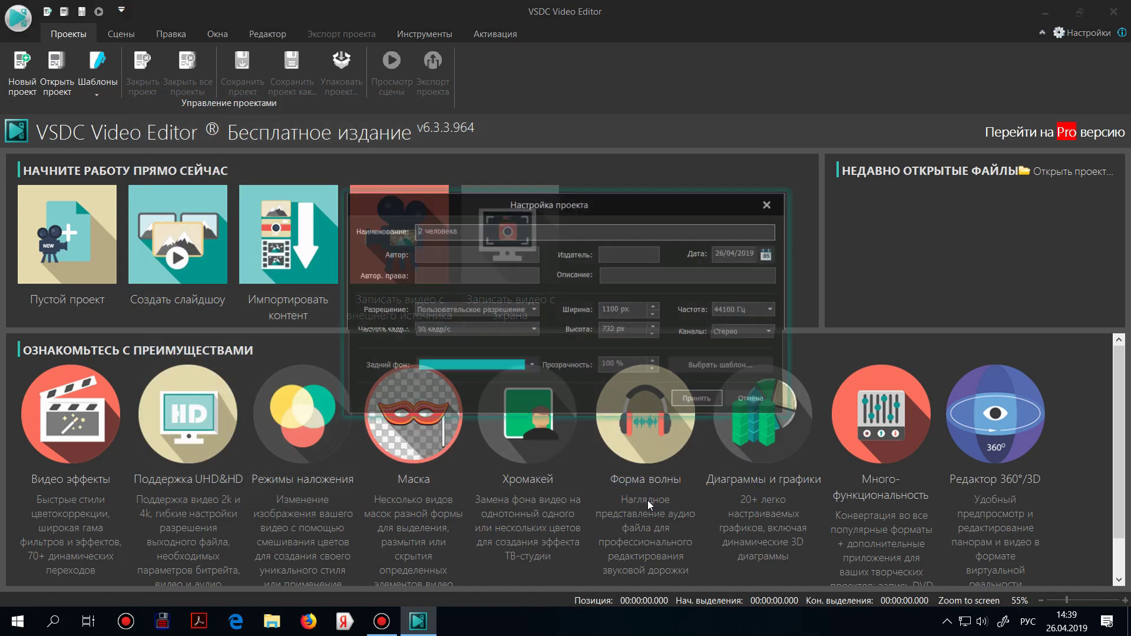
left_click(531, 366)
left_click(425, 384)
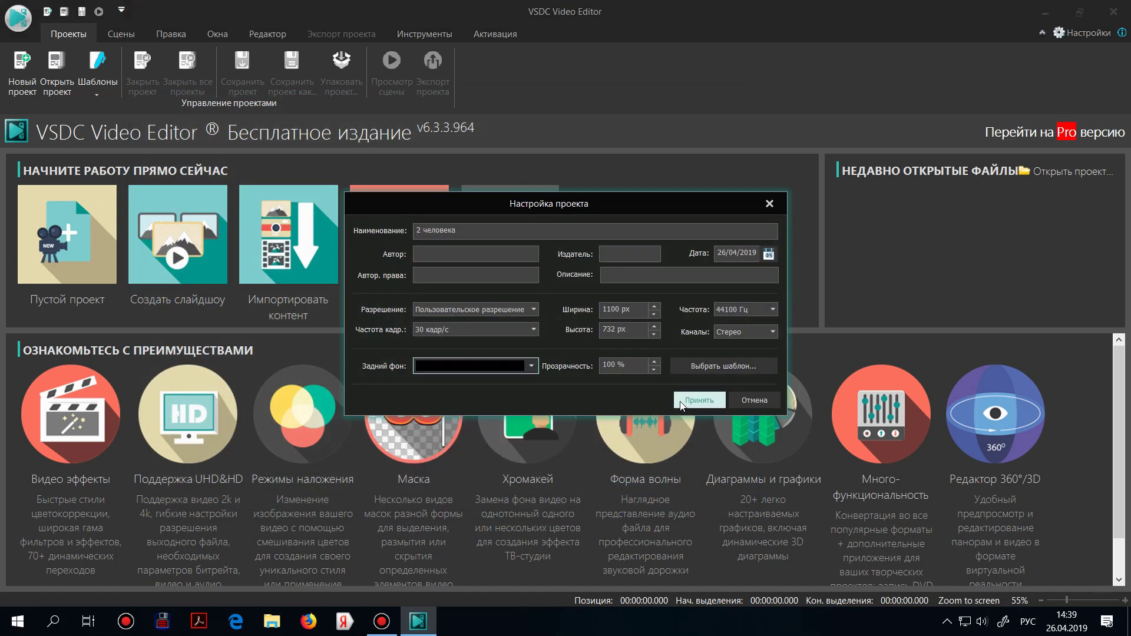
left_click(714, 399)
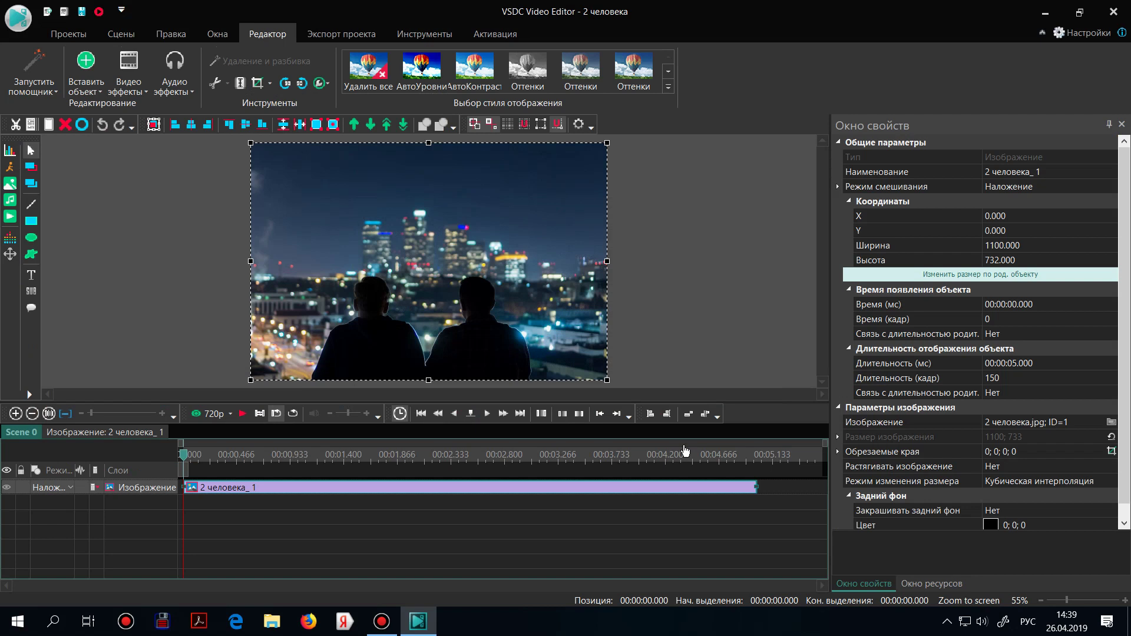
Insert a tooltip callout starting at 00:00:03.000 for 00:00:02.000, about 191 × 145 px, above and left of the left person
left_click(31, 308)
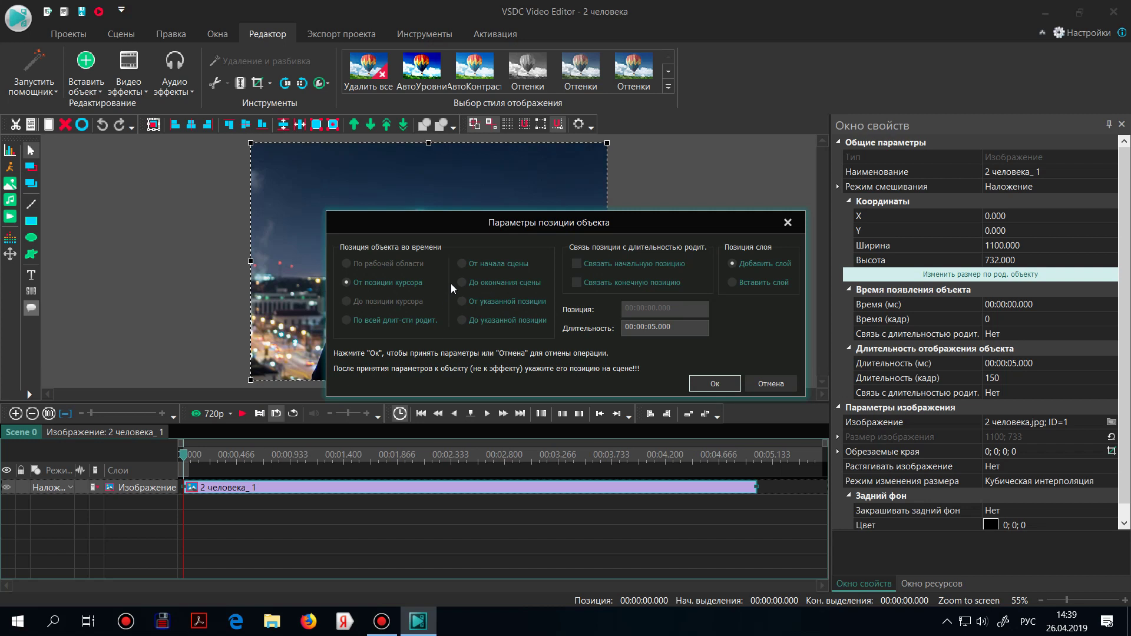
left_click(461, 301)
left_click(649, 308)
left_click(652, 328)
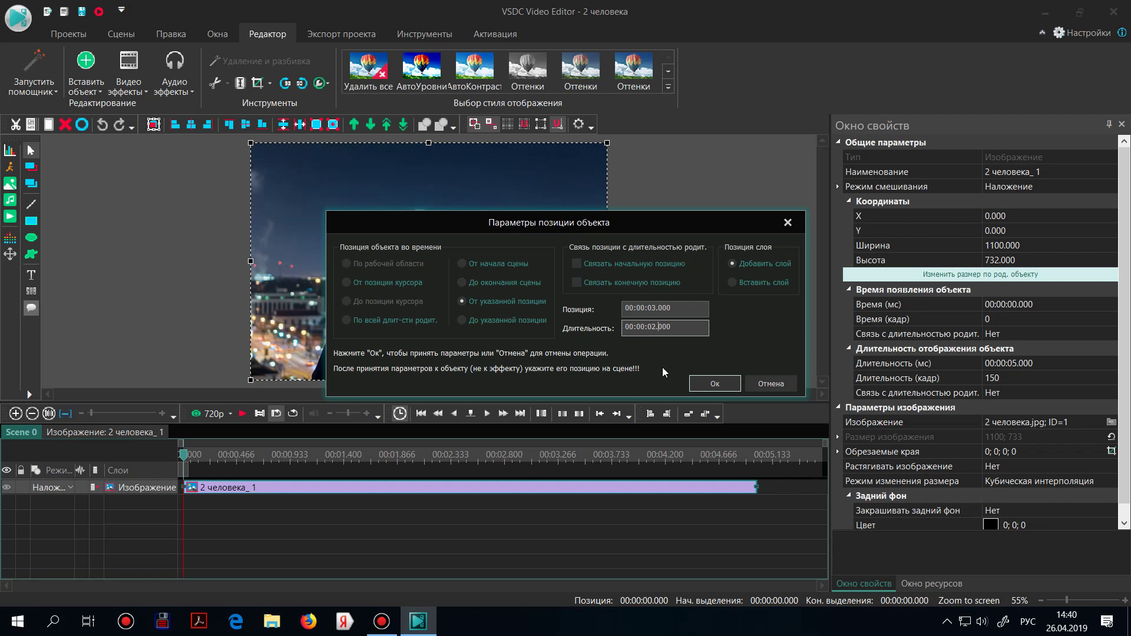
left_click(714, 386)
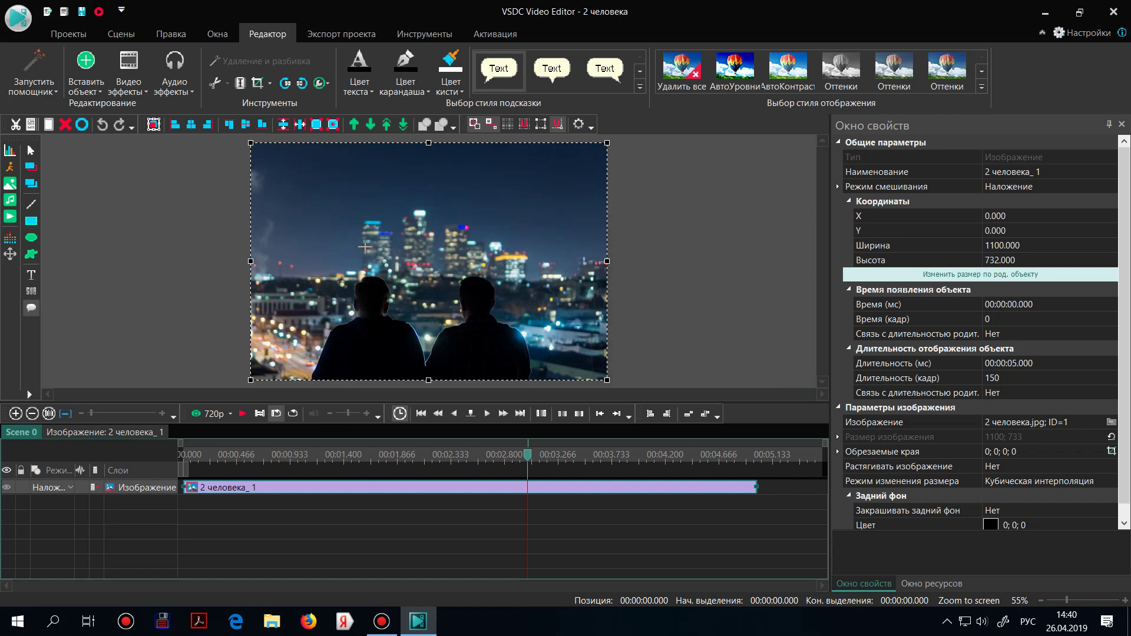
mouse_move(300, 243)
left_mouse_down()
mouse_move(362, 290)
mouse_move(306, 255)
left_mouse_up()
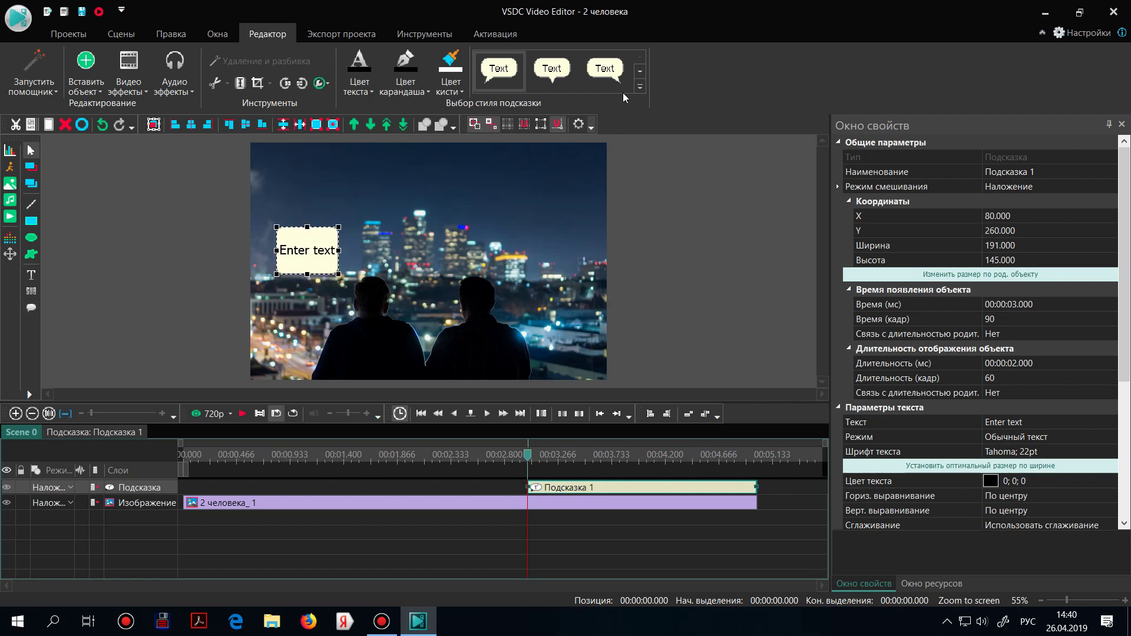
Apply the third bottom tooltip style to the callout and enlarge it to about 229 × 189 px
left_click(605, 70)
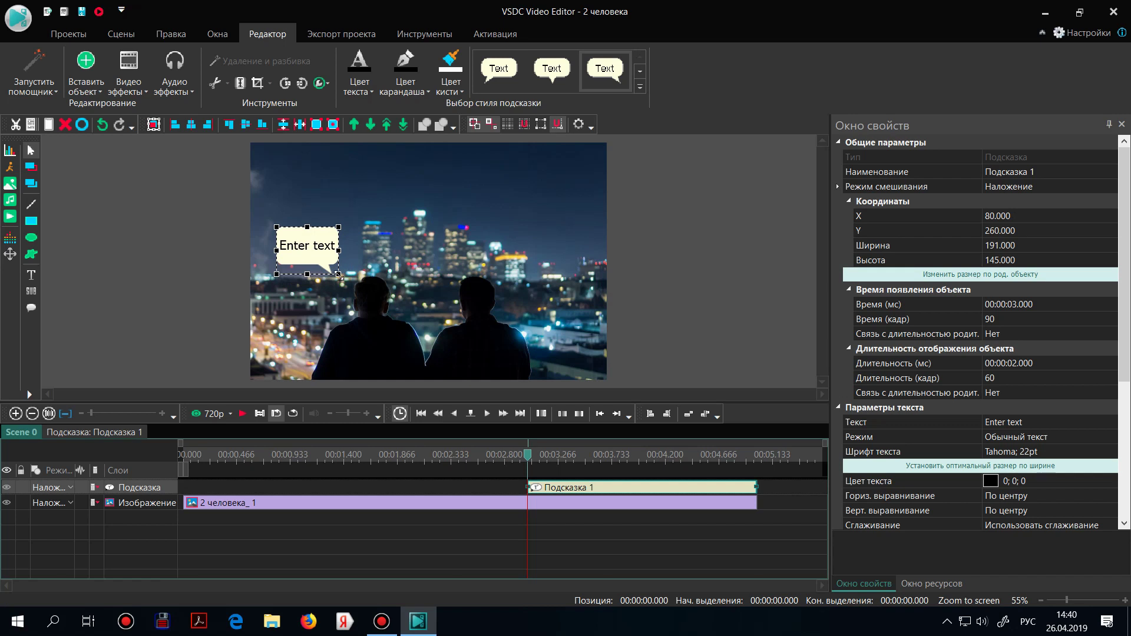
left_click_drag(337, 274, 351, 289)
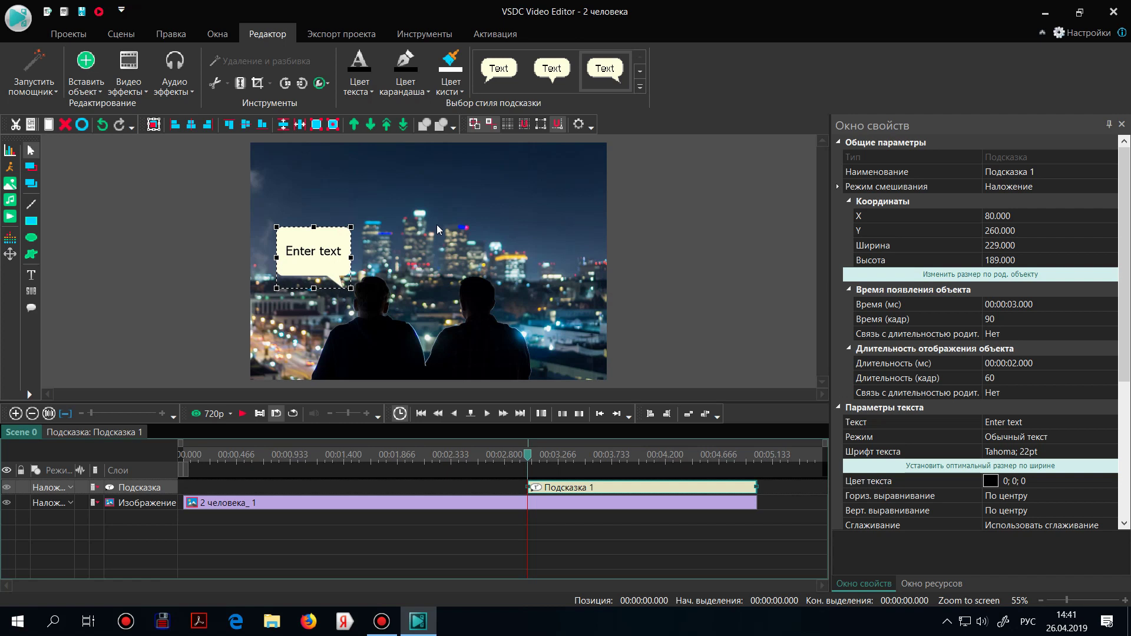
Change the callout to the first right tooltip style and move it beside the left person, to about X 61, Y 471
left_click(640, 86)
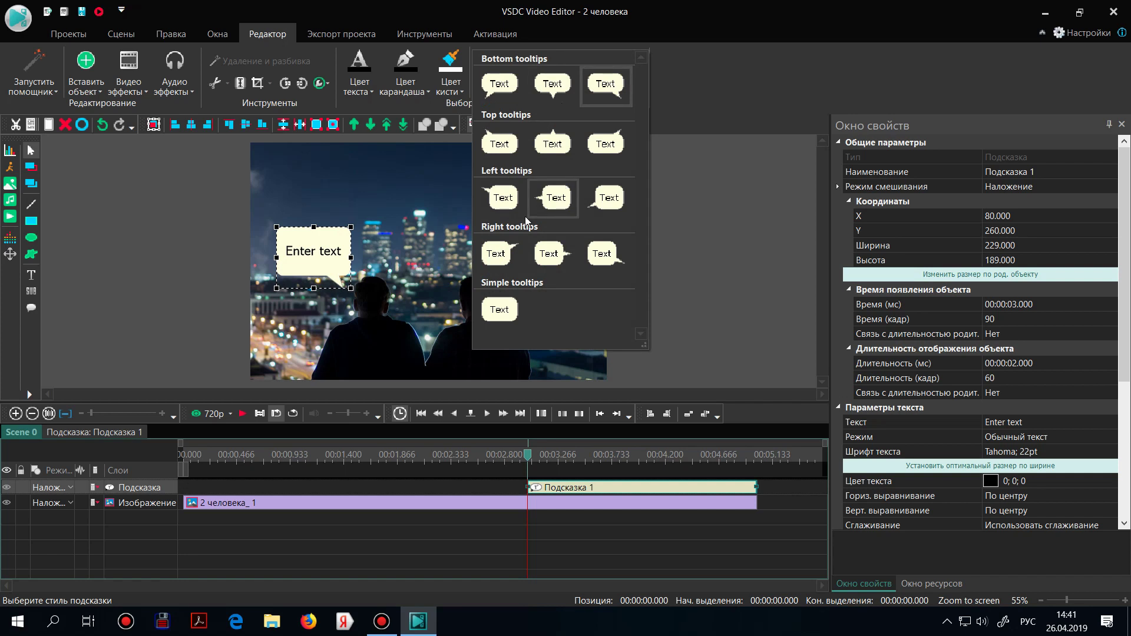
left_click(496, 254)
left_click_drag(316, 268, 310, 337)
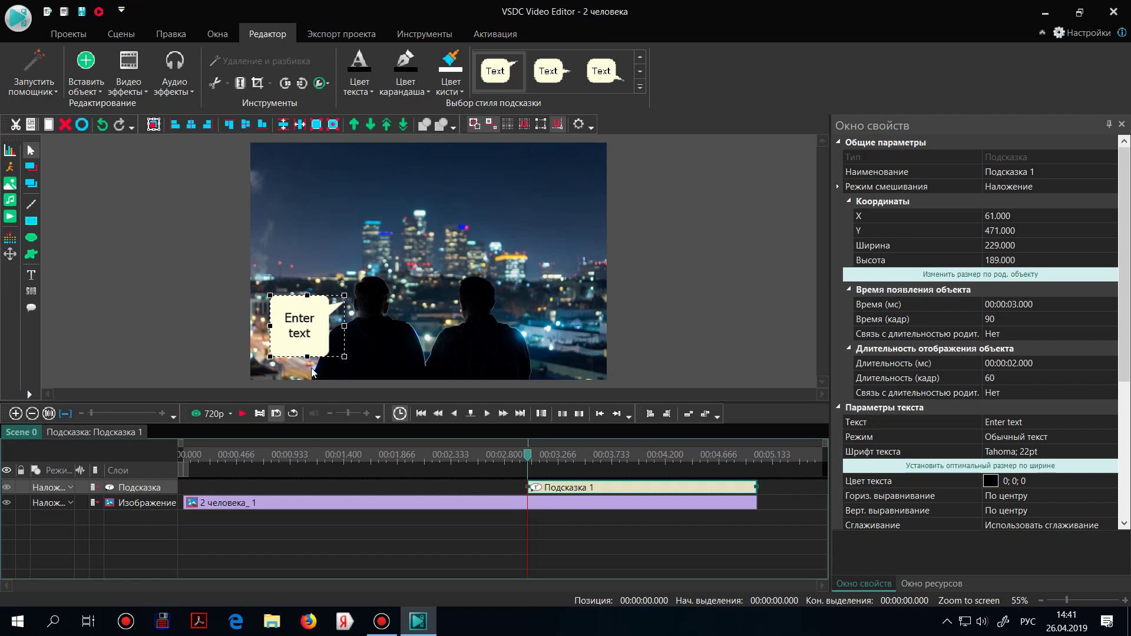
Set the callout's text colour to light blue (0; 176; 240) and its fill to a dark blue theme colour
left_click(372, 92)
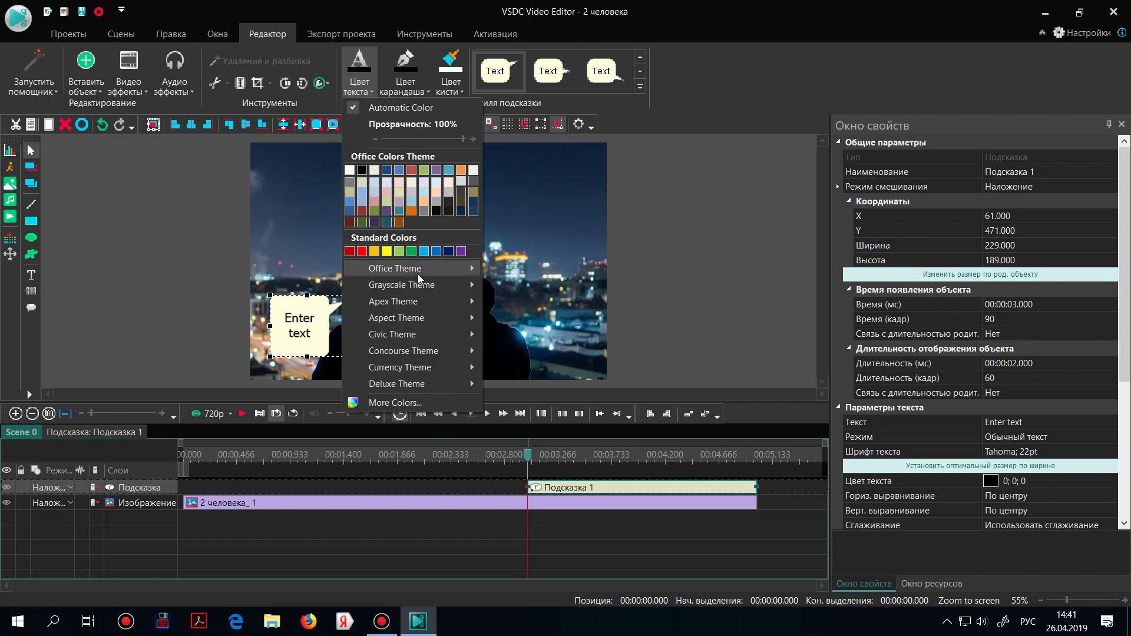
left_click(424, 252)
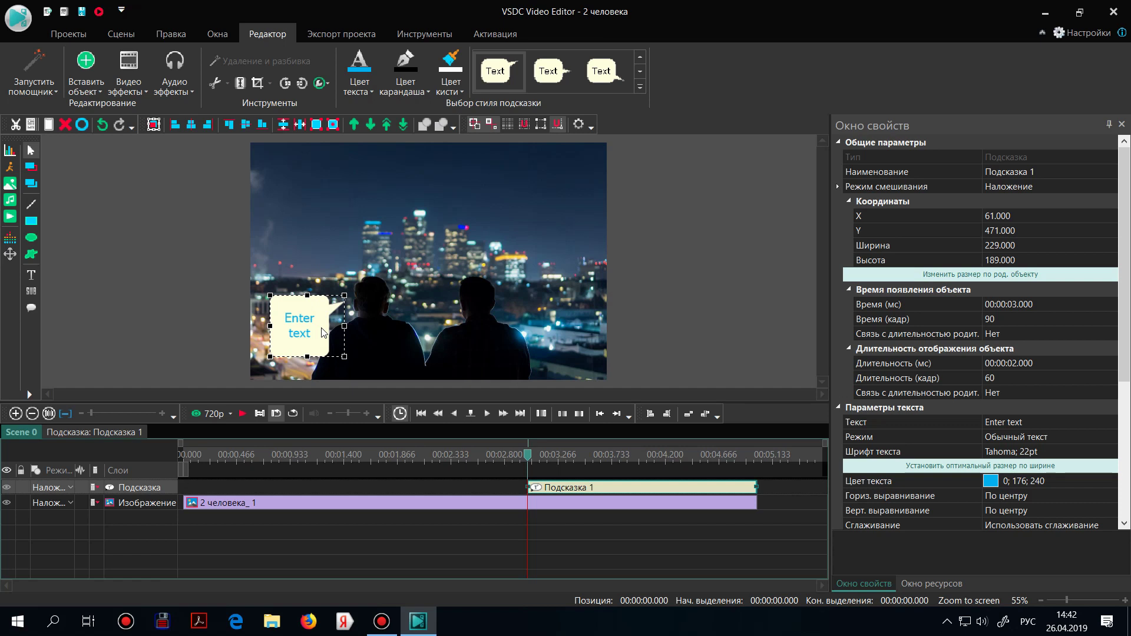
left_click(462, 94)
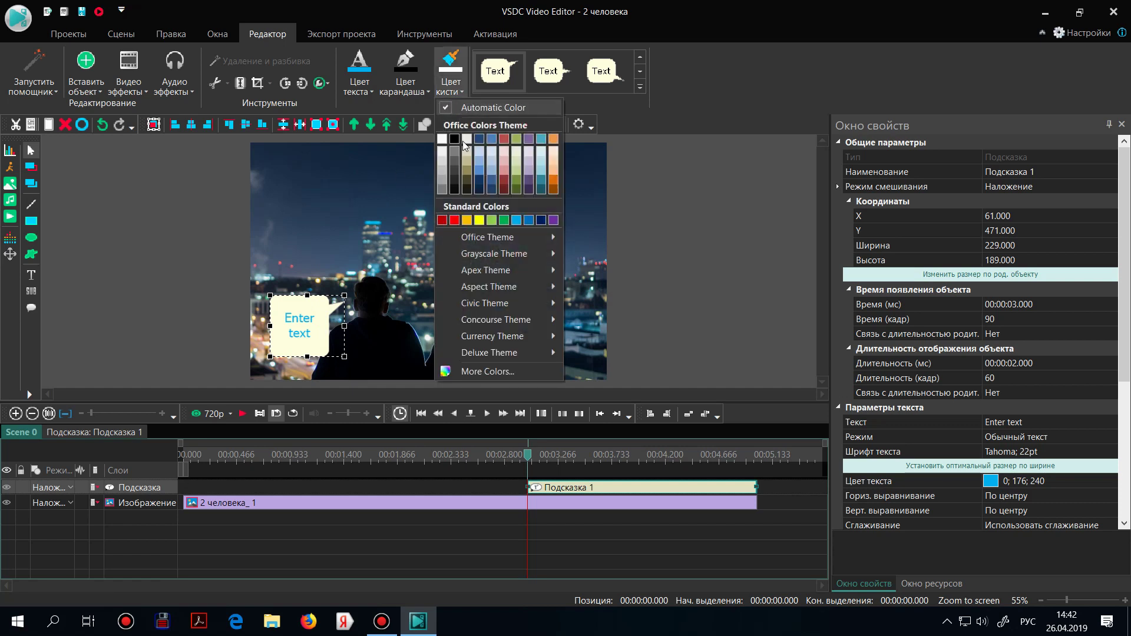
left_click(478, 181)
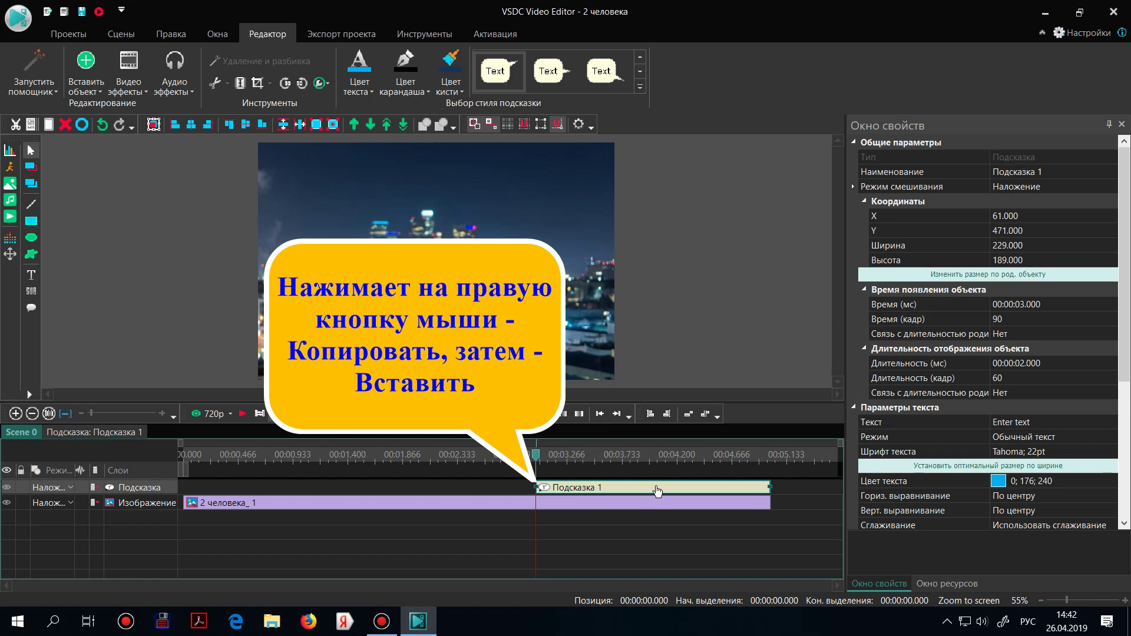
Duplicate the callout and move the copy above the right person, to about X 717, Y 282
key("ctrl+c")
key("ctrl+v")
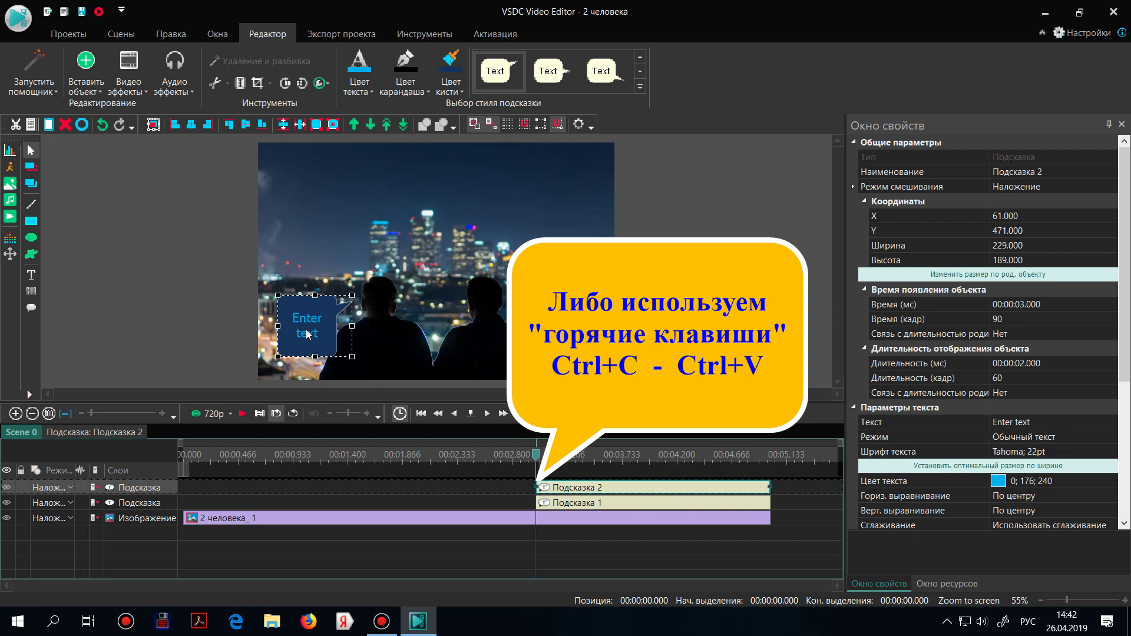
left_click_drag(306, 334, 519, 273)
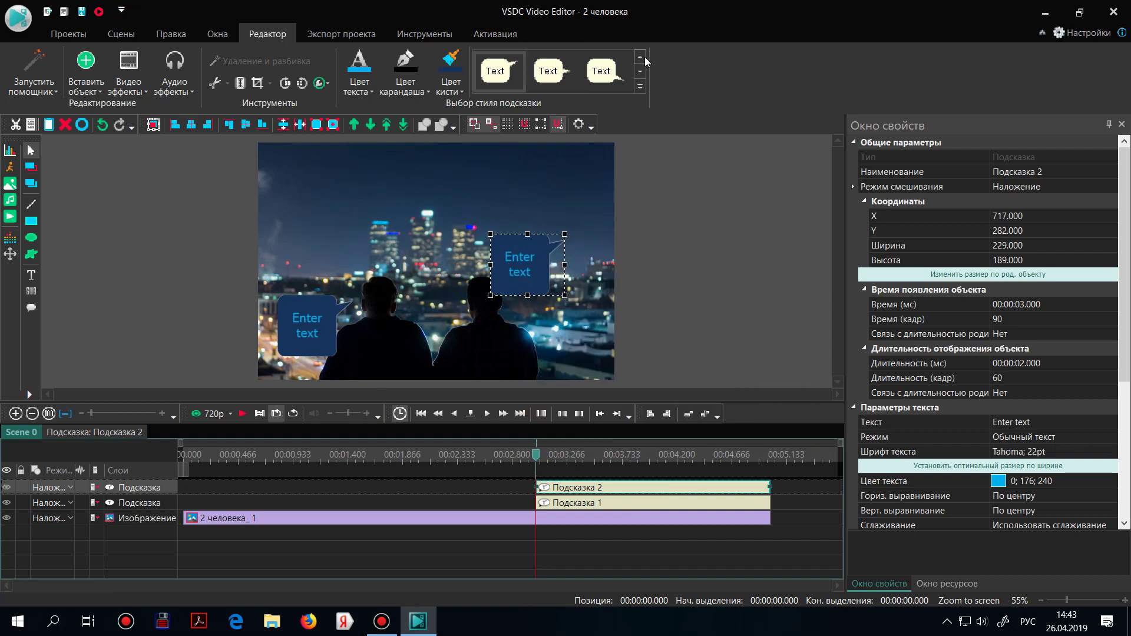
Change the copied callout to the first bottom tooltip style and reposition it to about X 765, Y 249
left_click(640, 87)
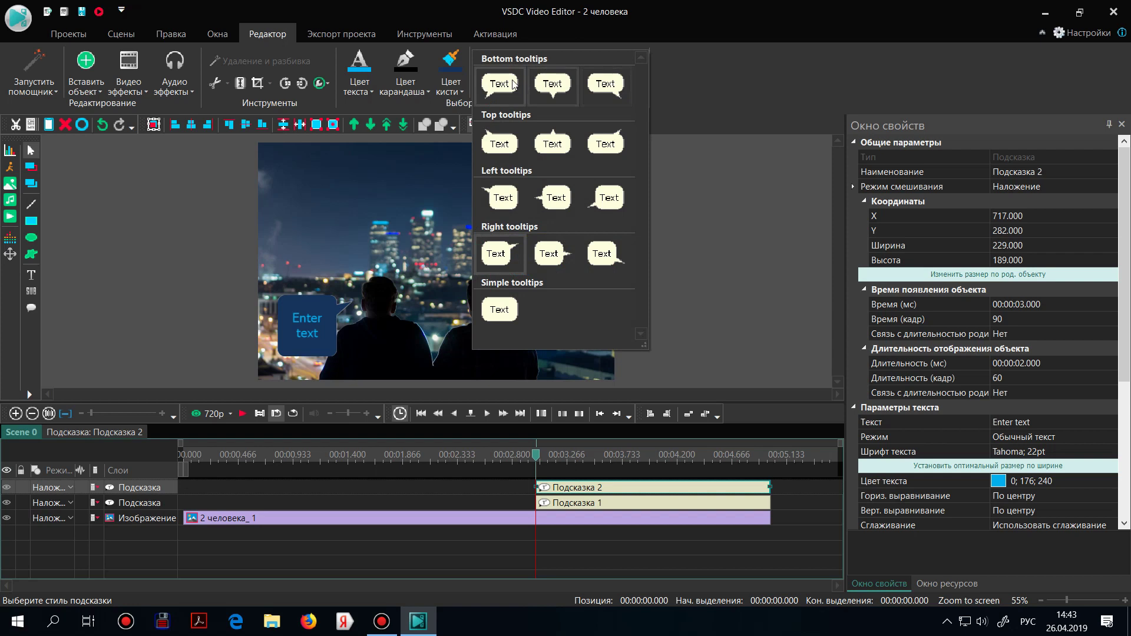
left_click(512, 84)
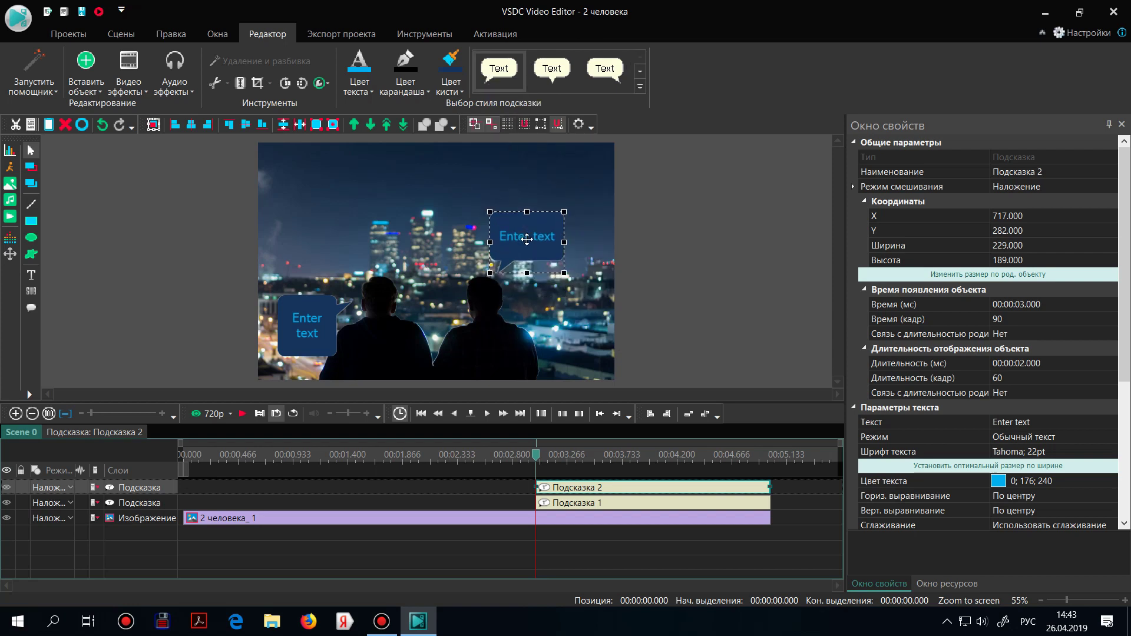
left_click_drag(527, 239, 541, 250)
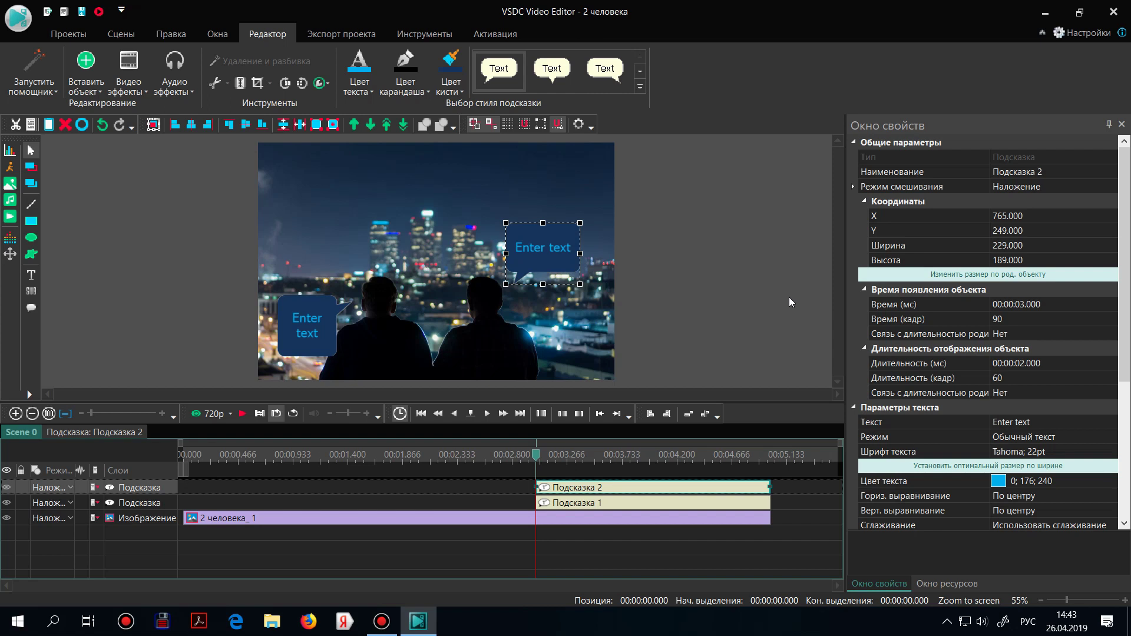
Replace the text of the left person's callout with "Привет"
left_click(701, 504)
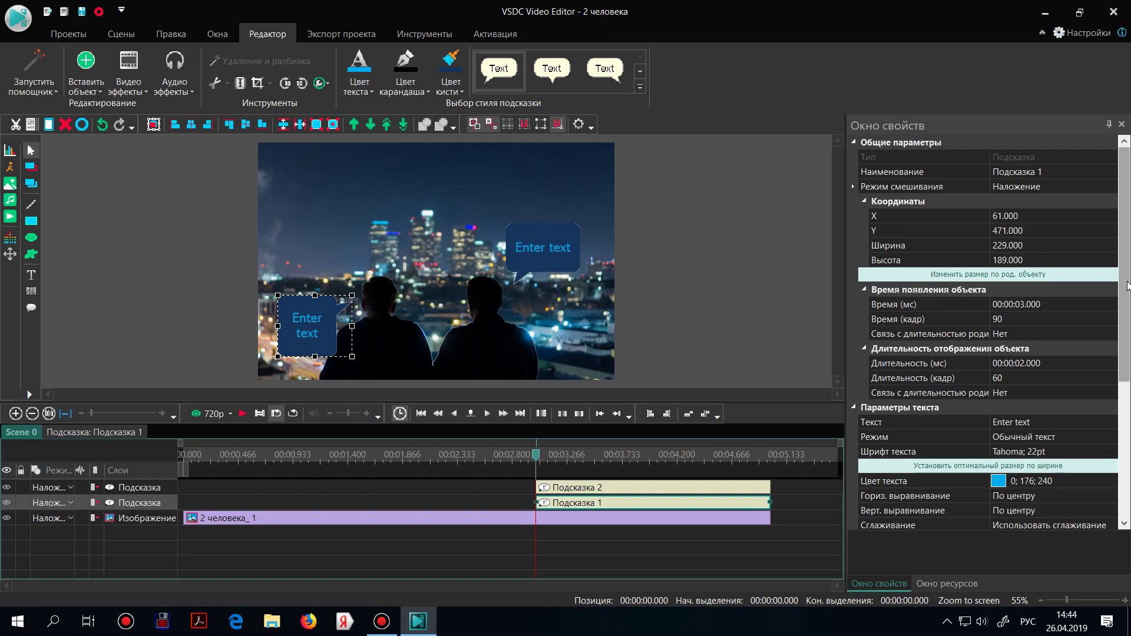
left_click_drag(1127, 286, 1126, 359)
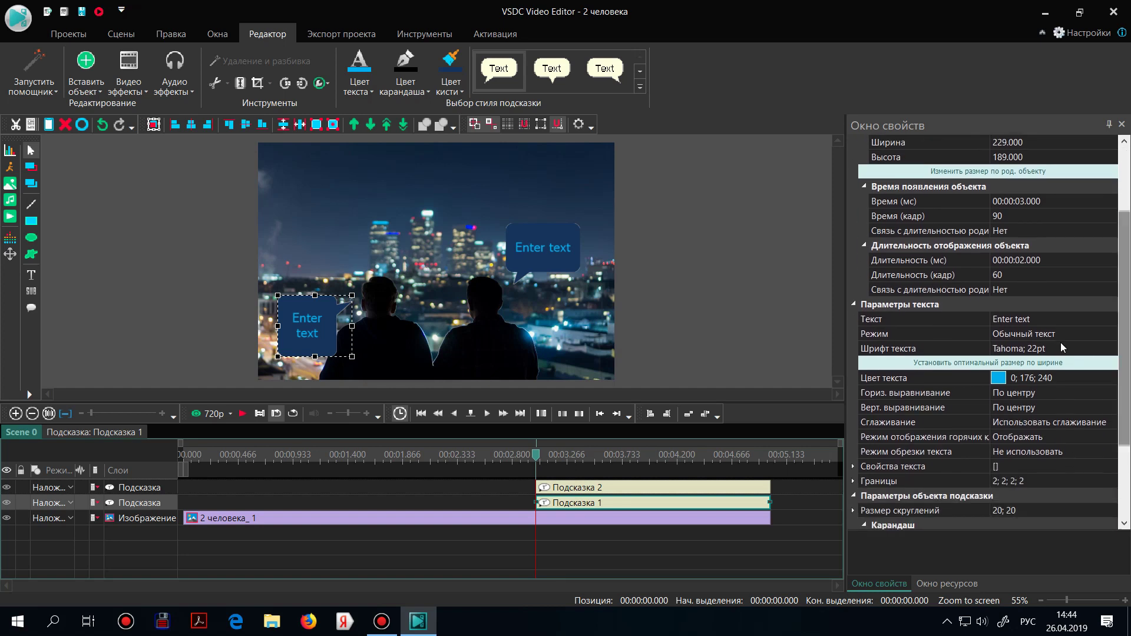
left_click(1038, 319)
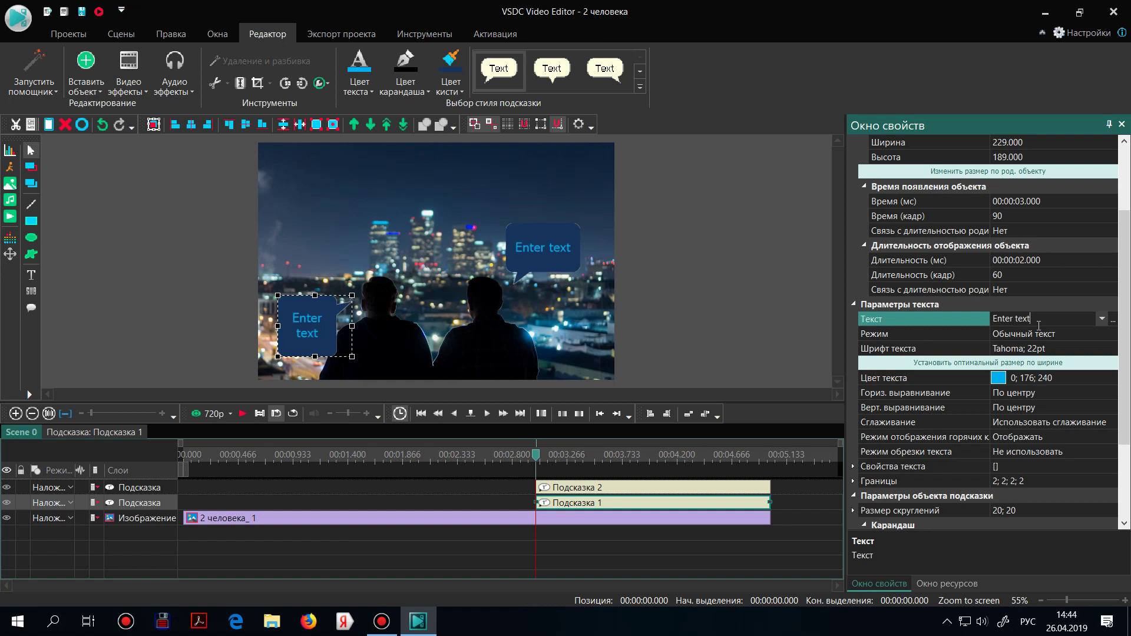
left_click_drag(1029, 318, 991, 317)
type("Привет")
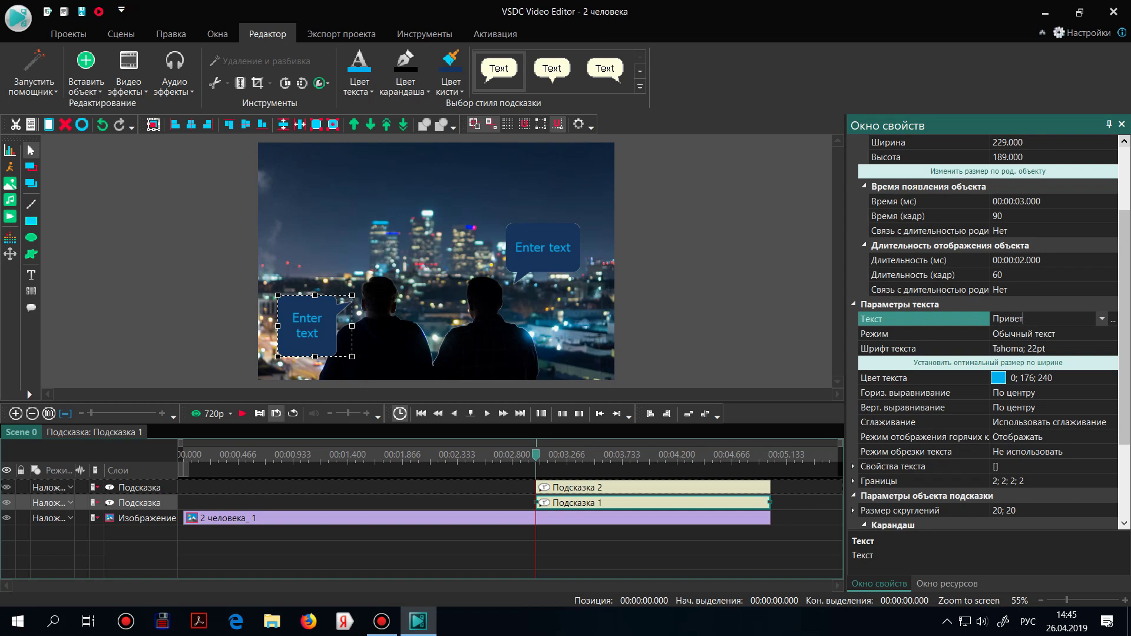
key("Return")
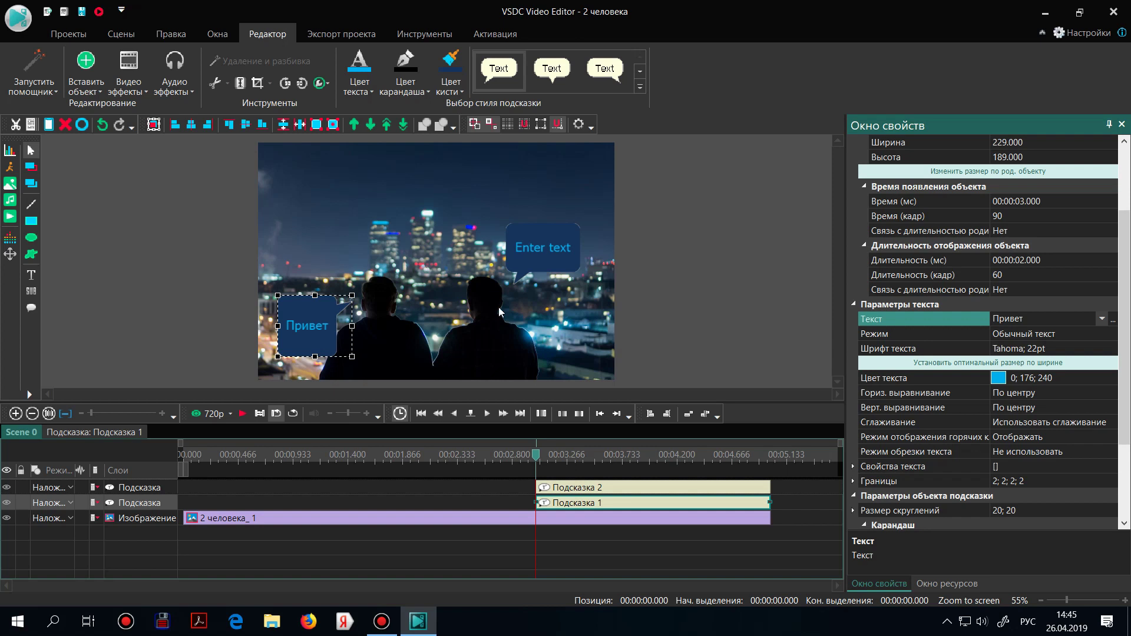
Replace the text of the right person's callout with "Как дела?" using the text editor dialog
left_click(549, 259)
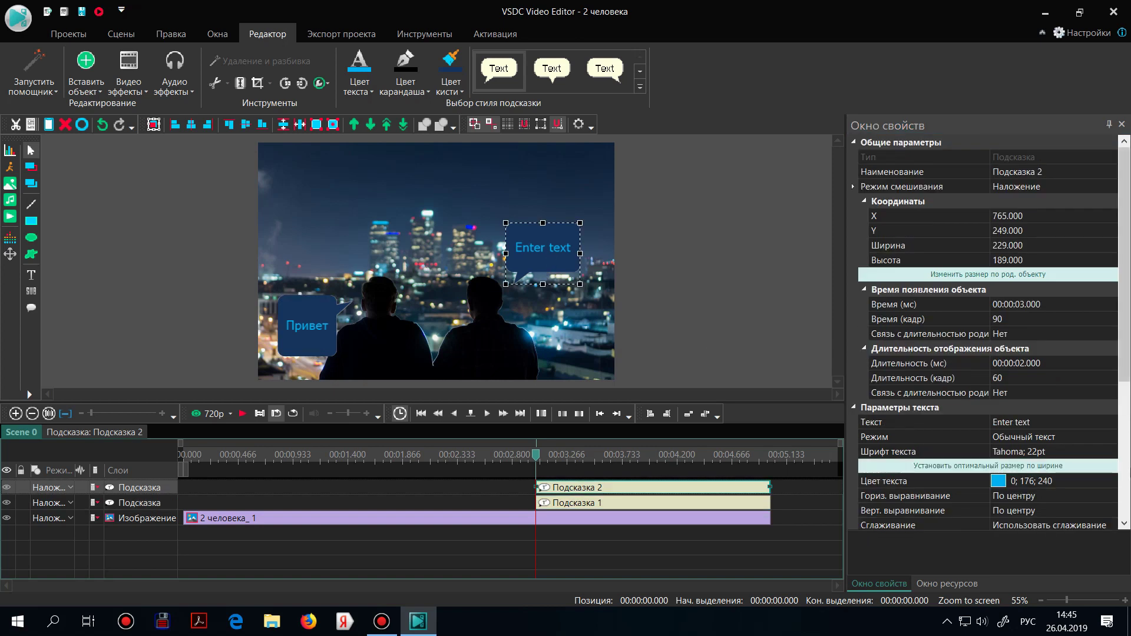
scroll(989, 330, "down", 3)
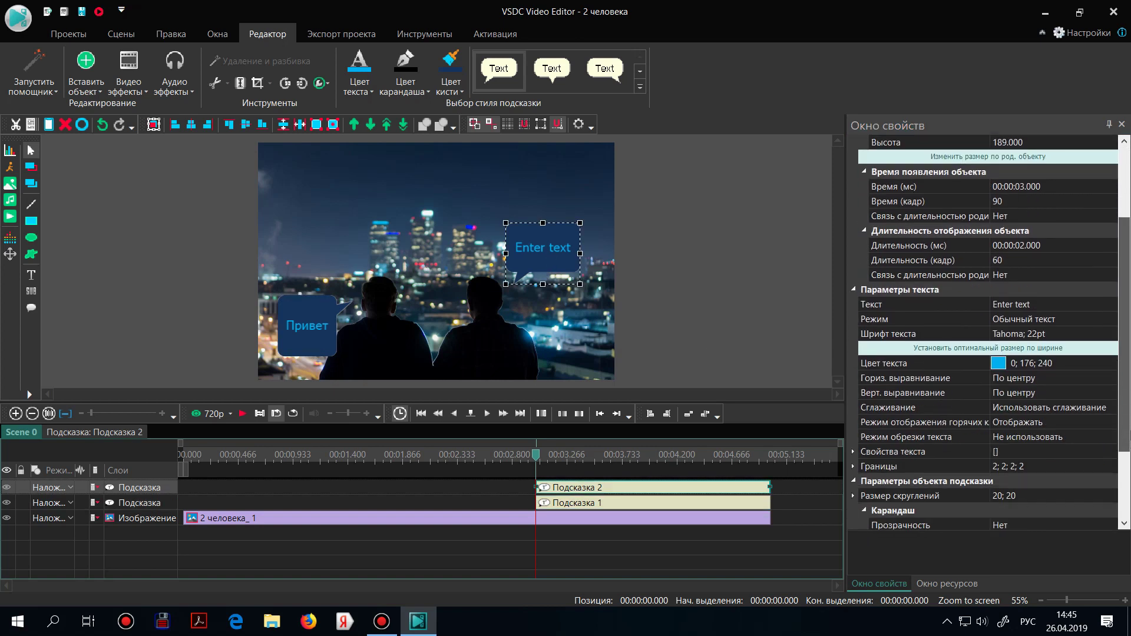
scroll(1081, 354, "down", 1)
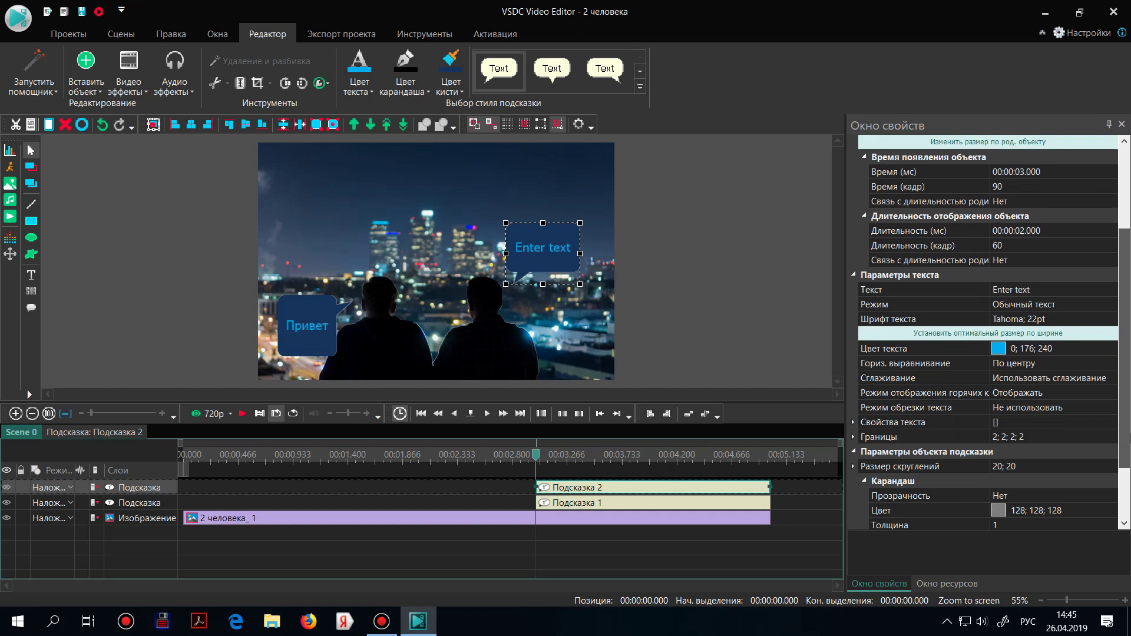
scroll(1082, 353, "up", 1)
left_click(1079, 304)
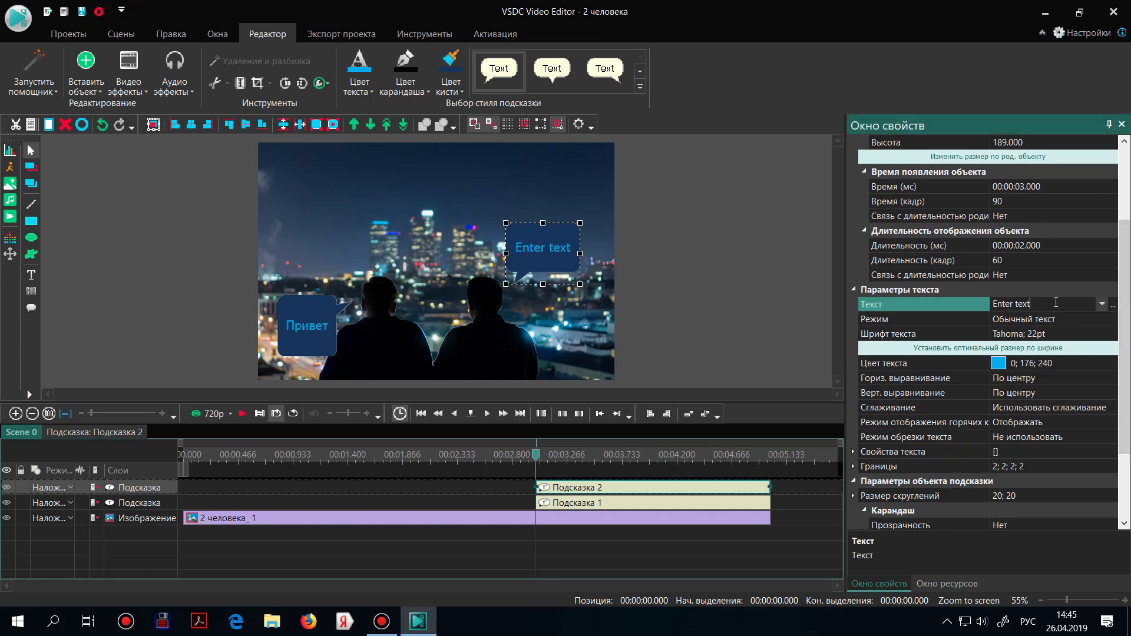
left_click(1112, 305)
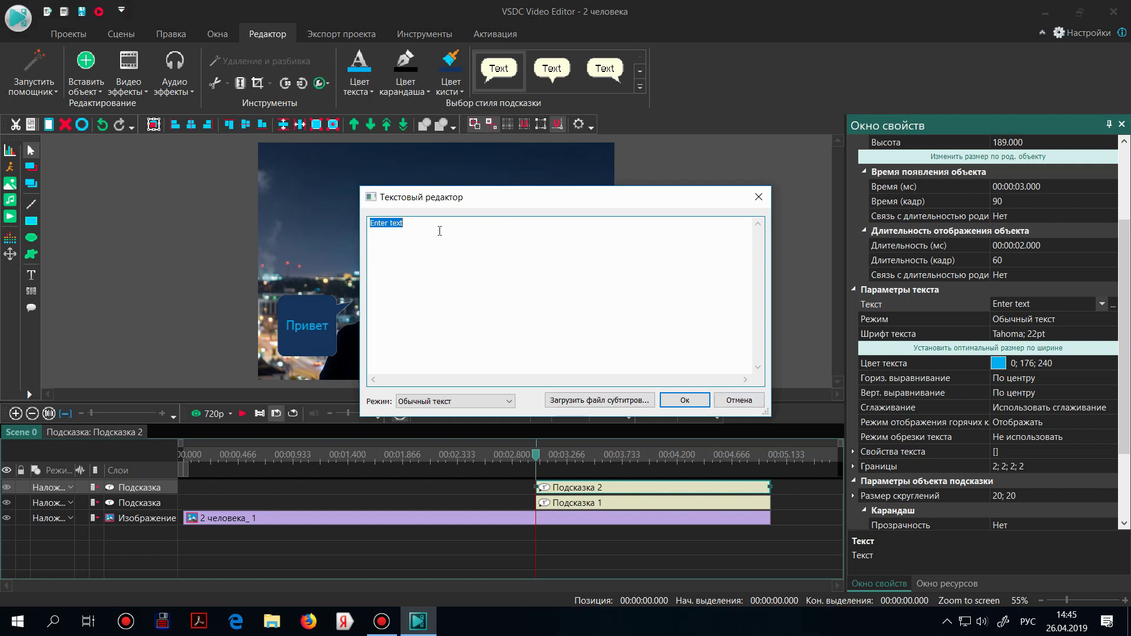
left_click_drag(406, 223, 366, 220)
type("Как дела?")
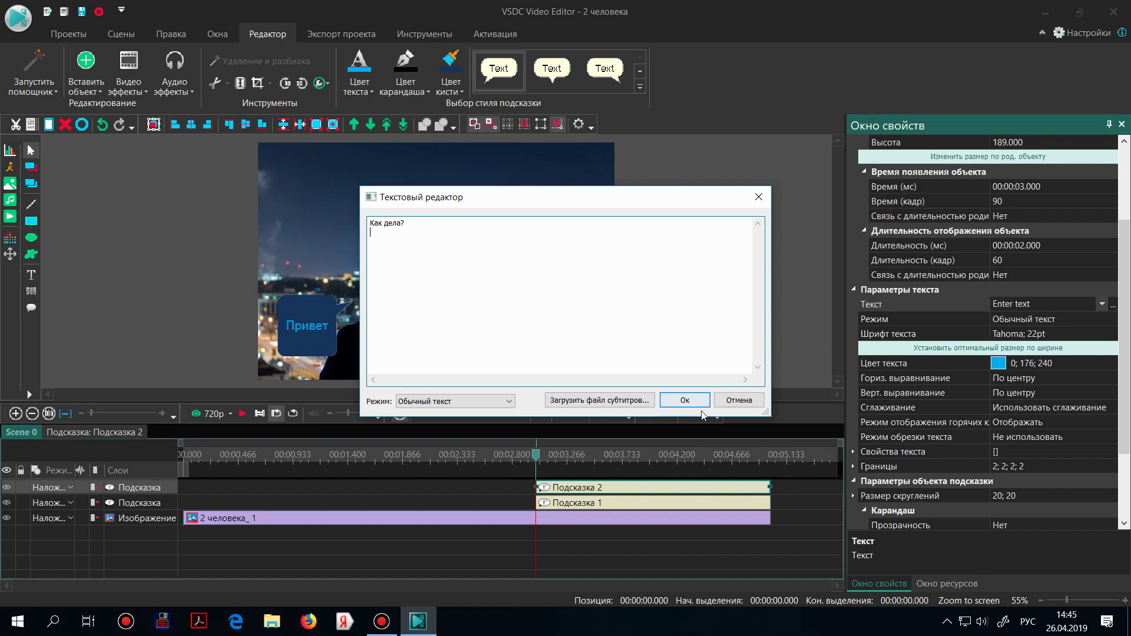
left_click(685, 401)
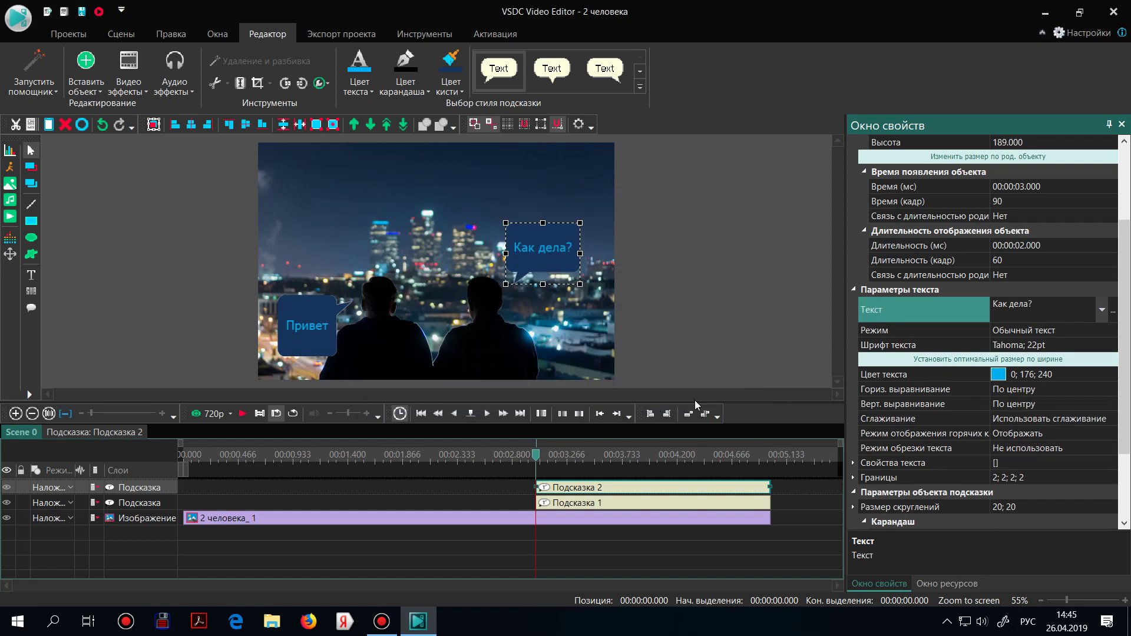
Examine the text mode options for the right callout in the text editor and the object properties
left_click(1114, 312)
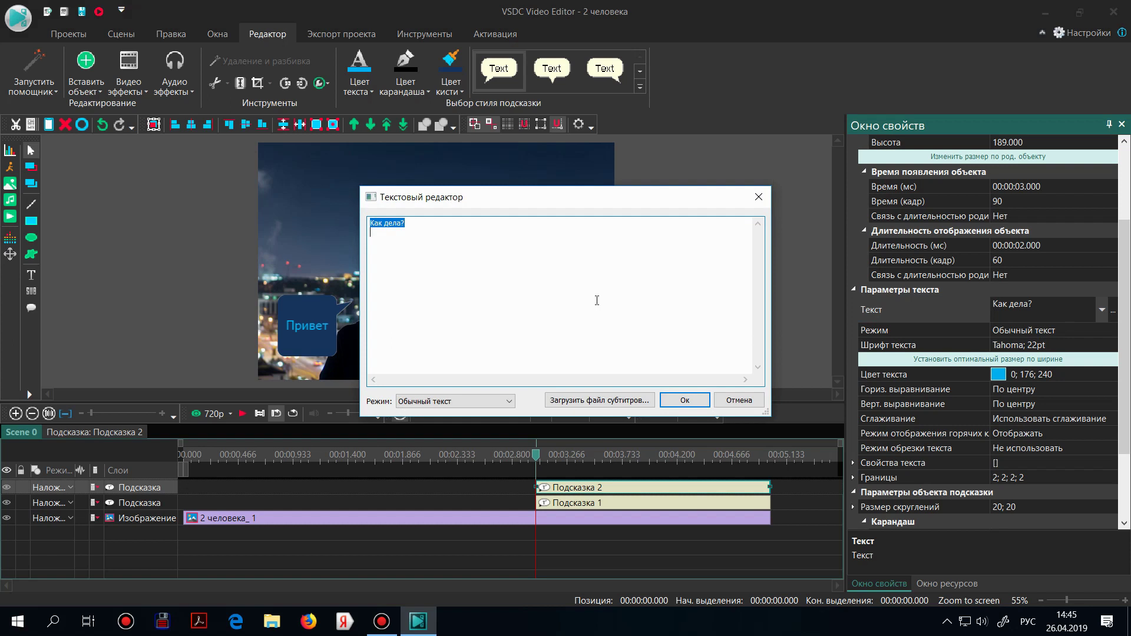
left_click(509, 403)
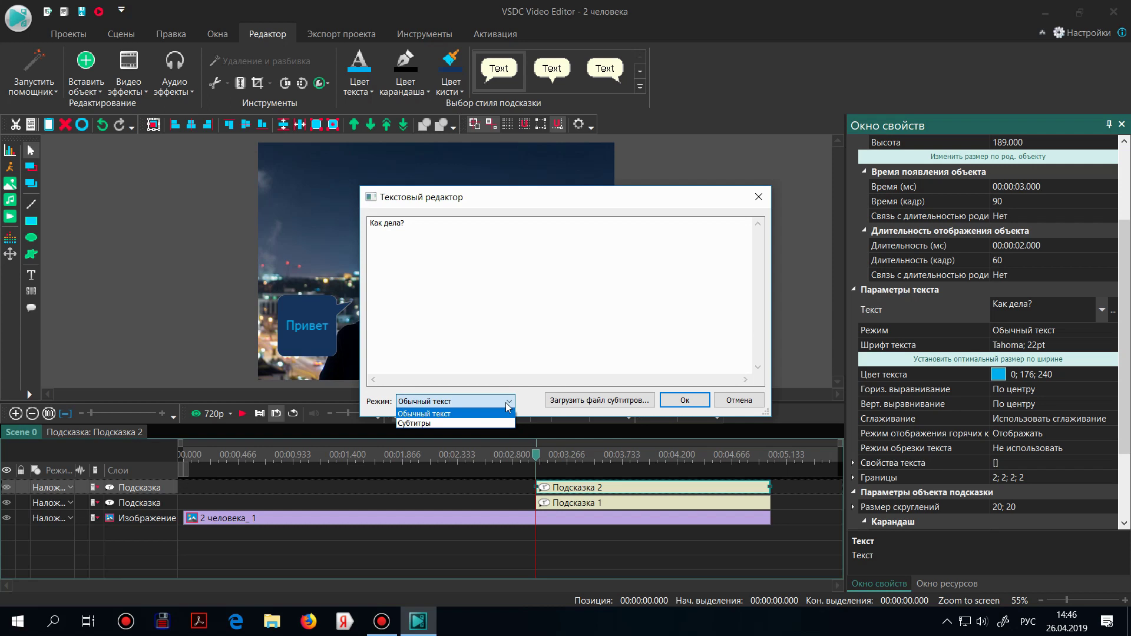
left_click(687, 400)
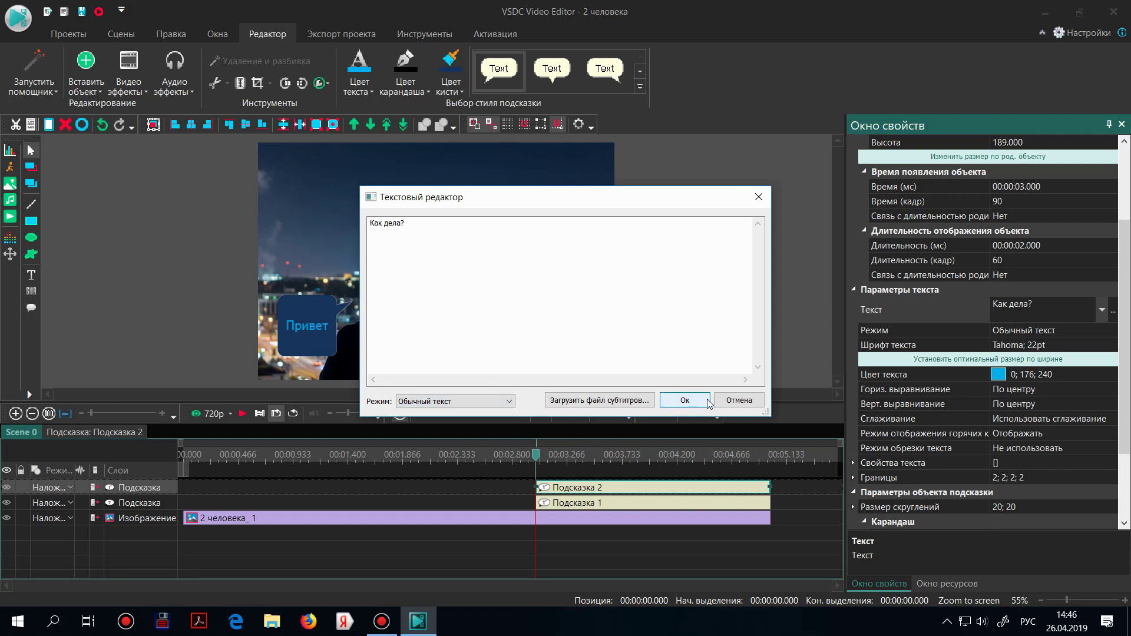
left_click(687, 400)
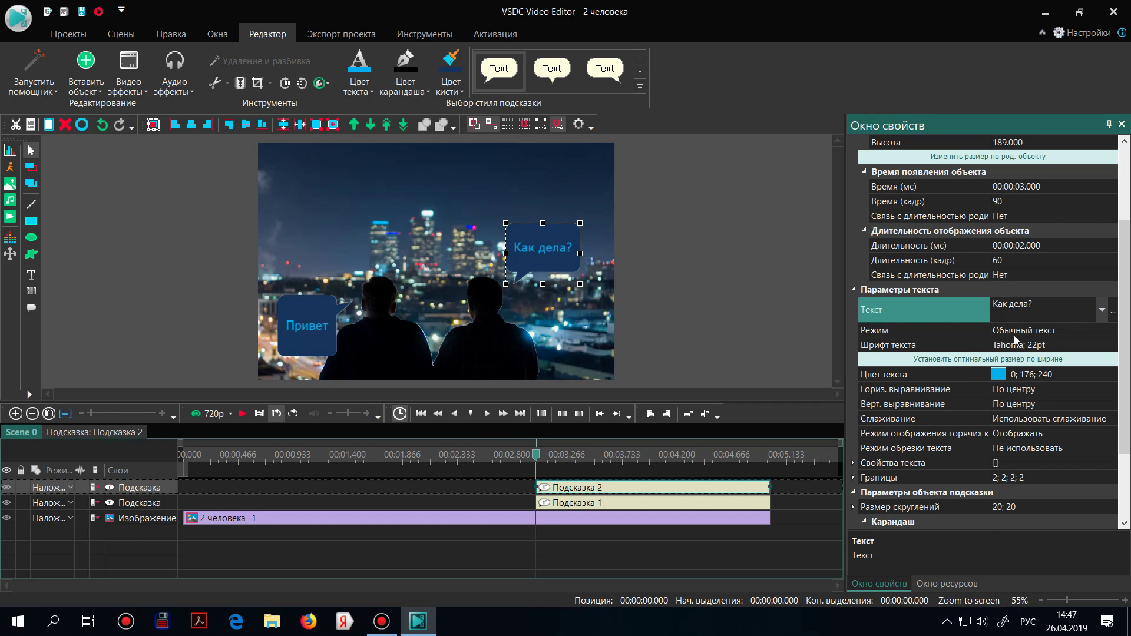
left_click(1102, 334)
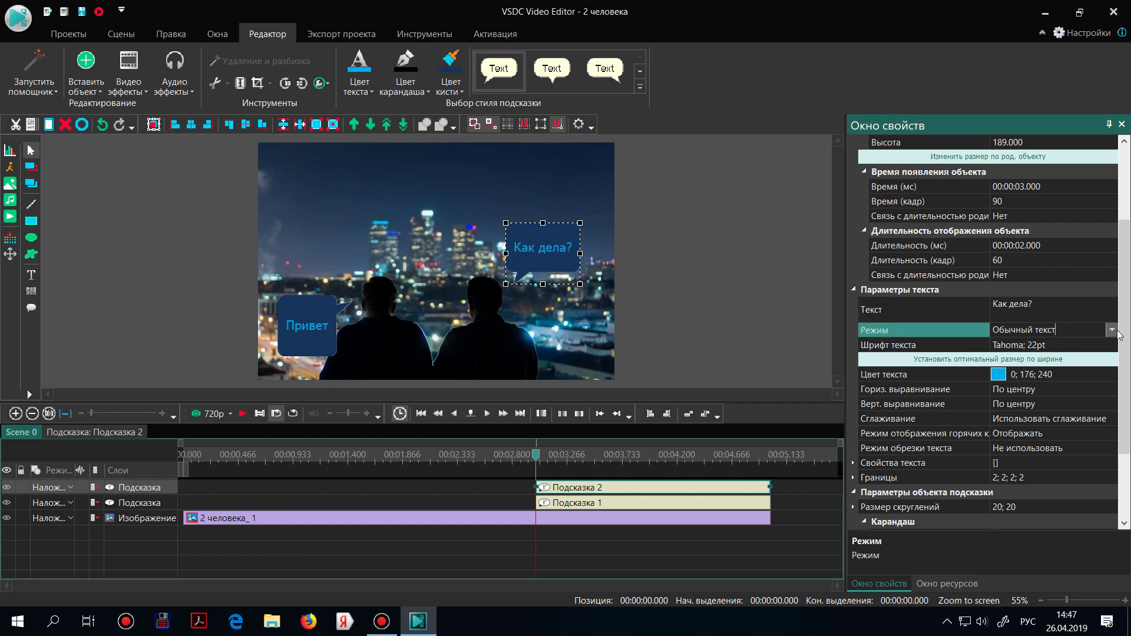
left_click(1113, 331)
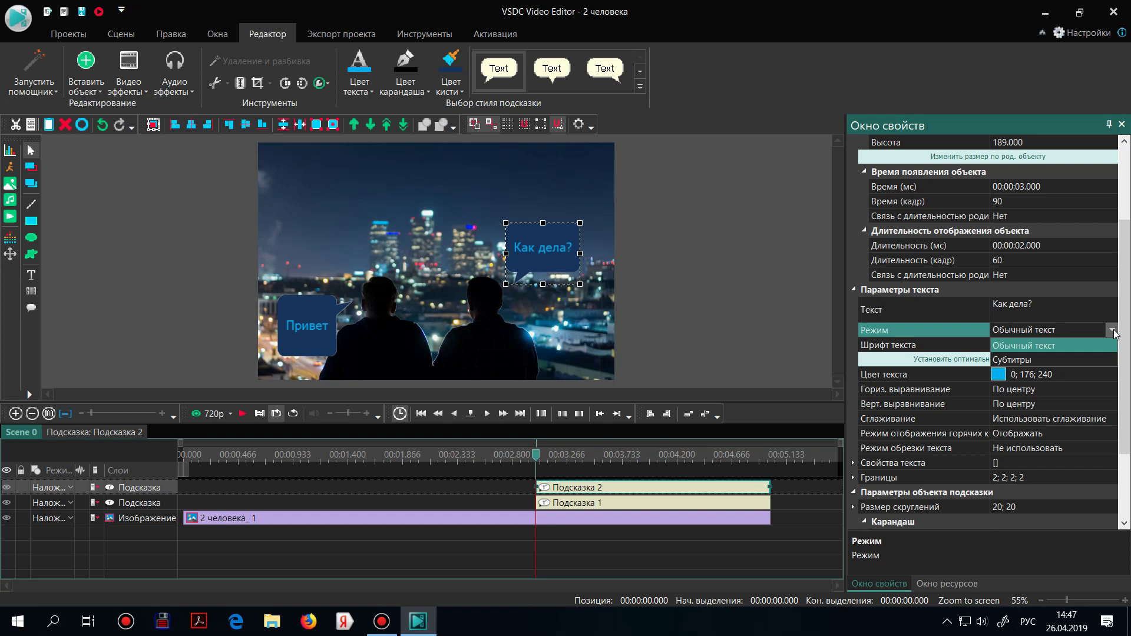
left_click(1113, 331)
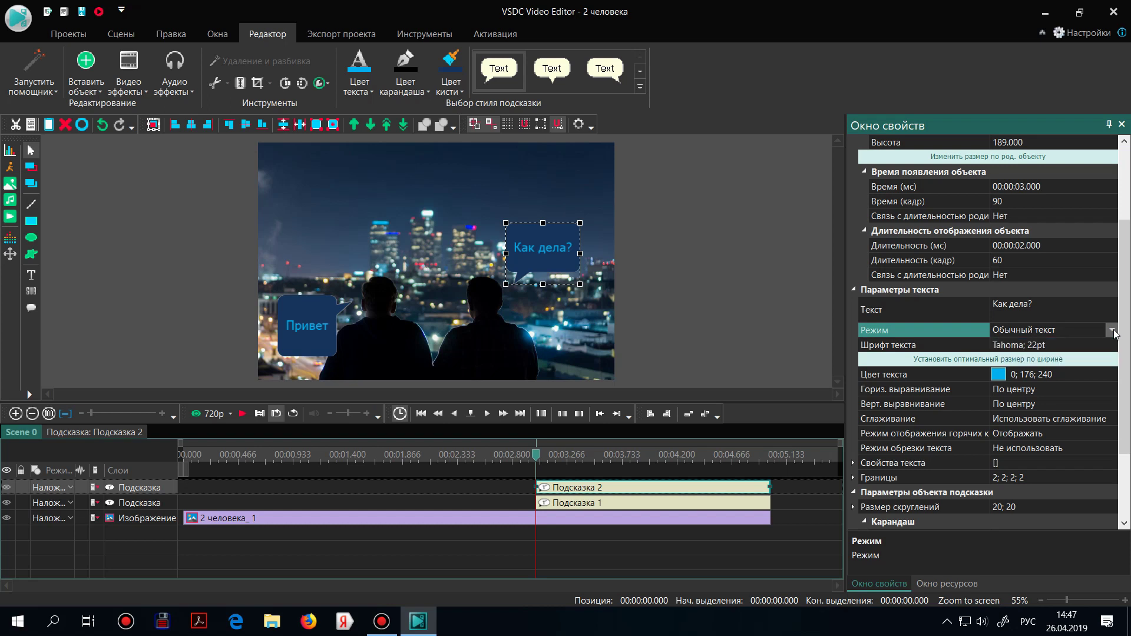
Set the right callout's font to Times New Roman, bold (полужирный), size 26
left_click(1022, 347)
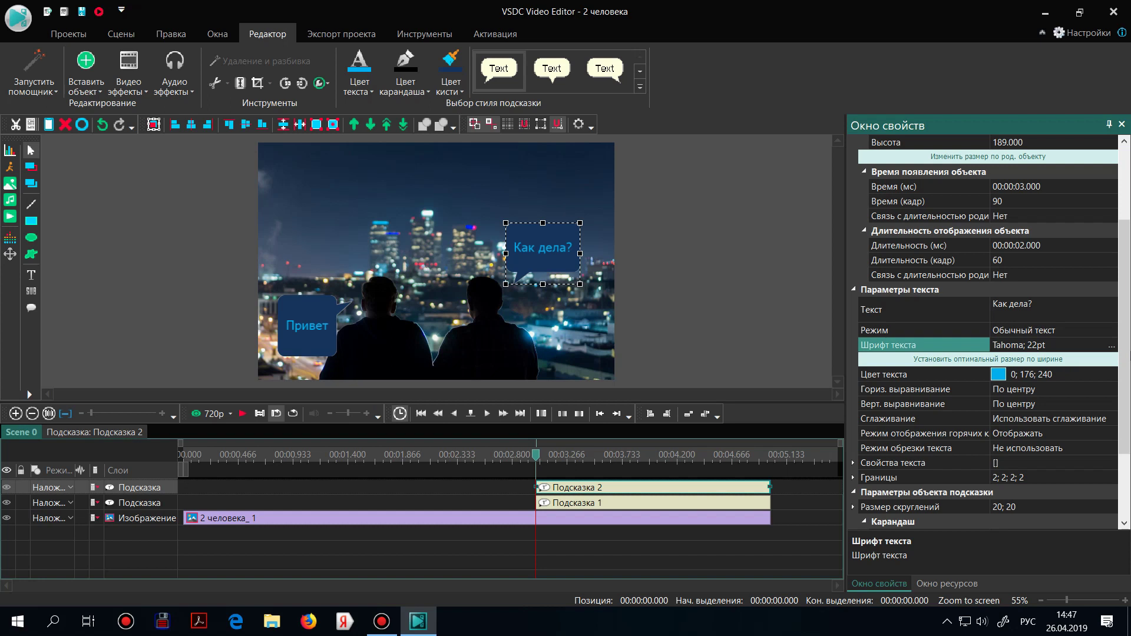
left_click(1112, 346)
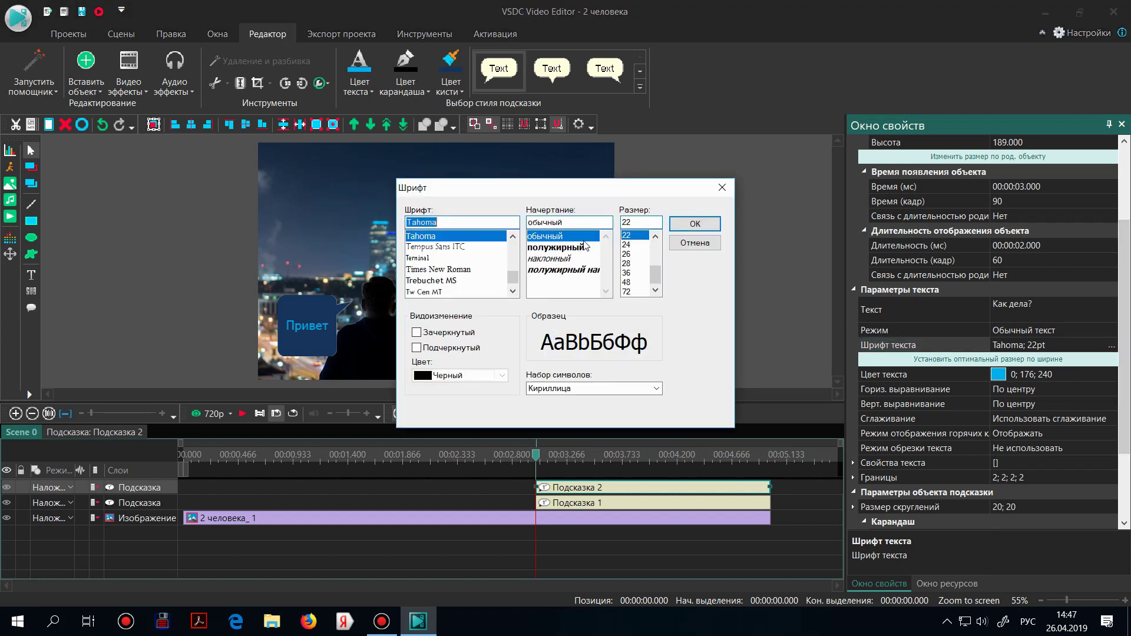
left_click(625, 255)
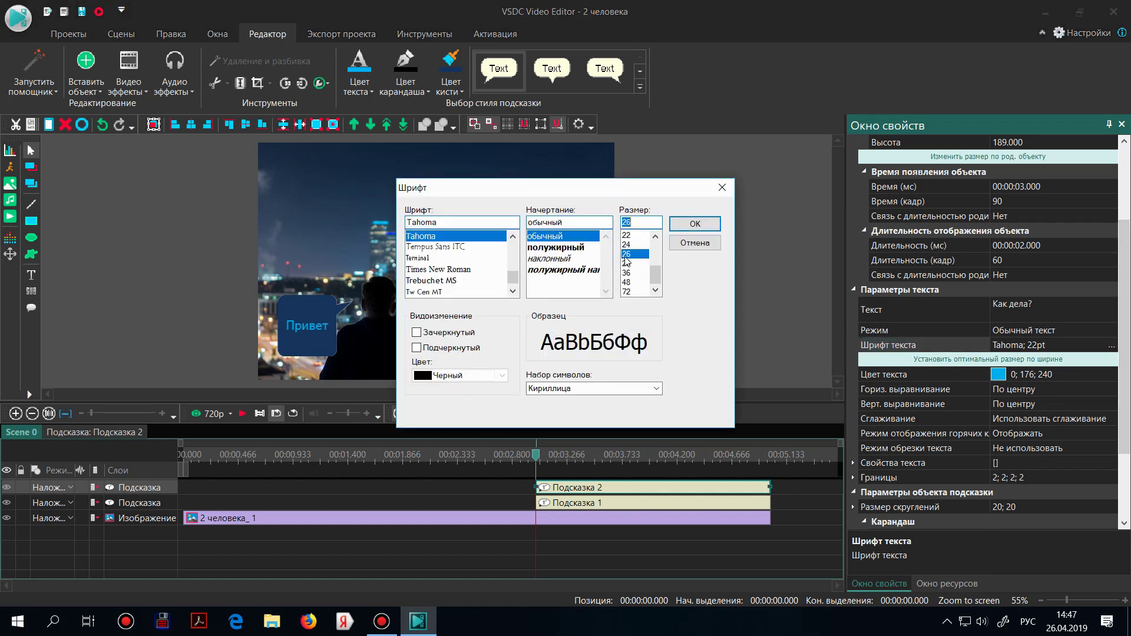
left_click(553, 248)
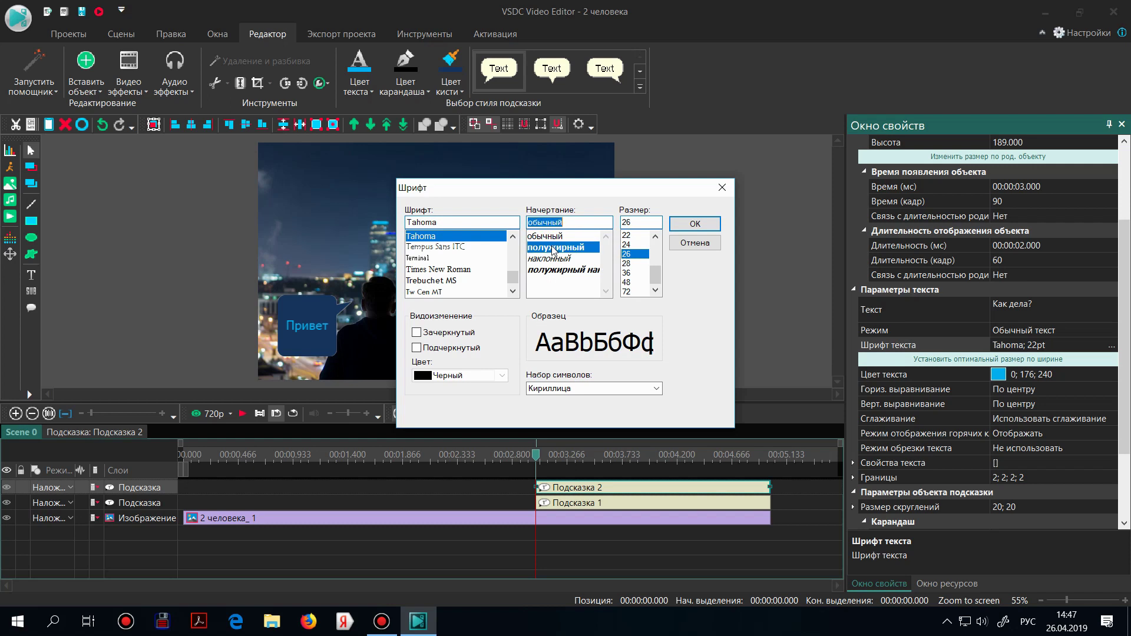
left_click(427, 269)
left_click(682, 228)
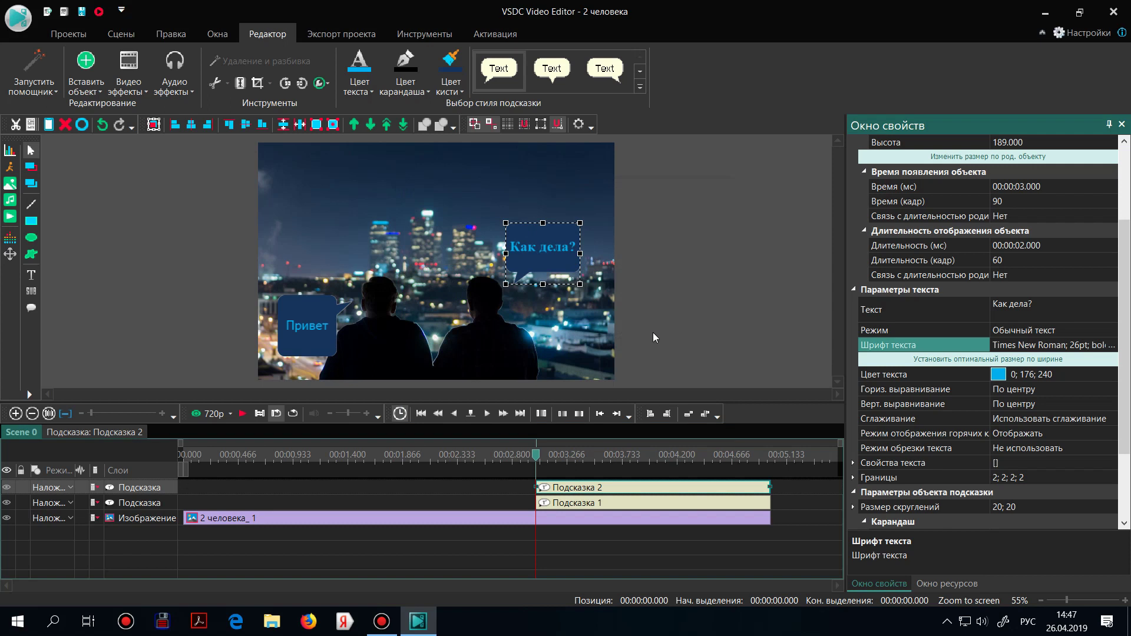
Review the text colour setting and the horizontal alignment options of the right callout
left_click(1084, 378)
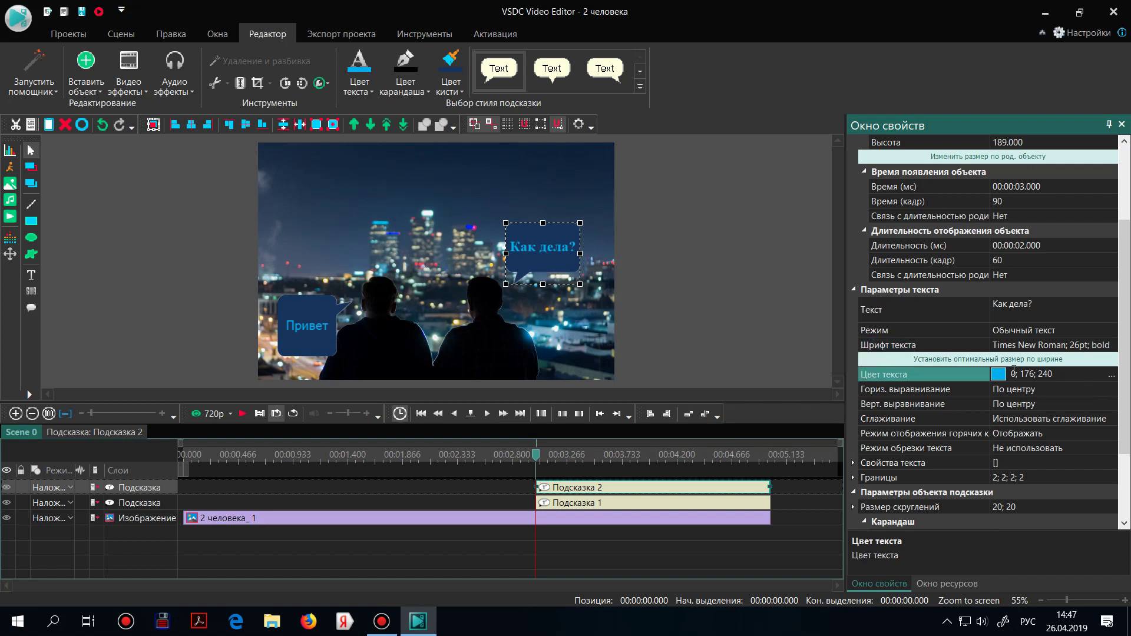
left_click(1052, 388)
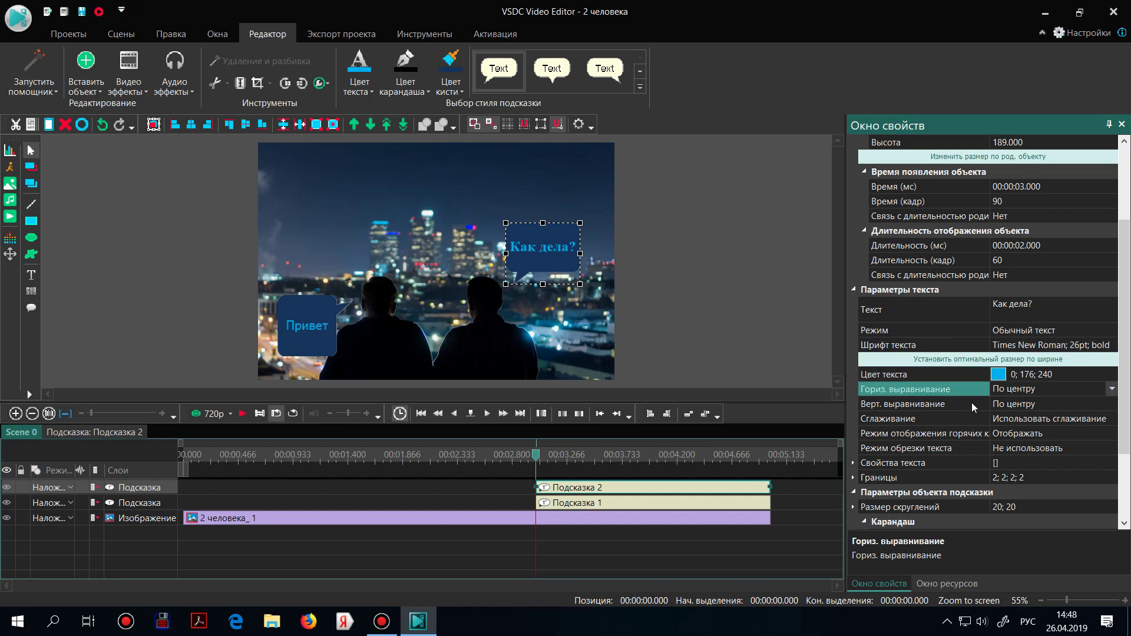
left_click(1110, 392)
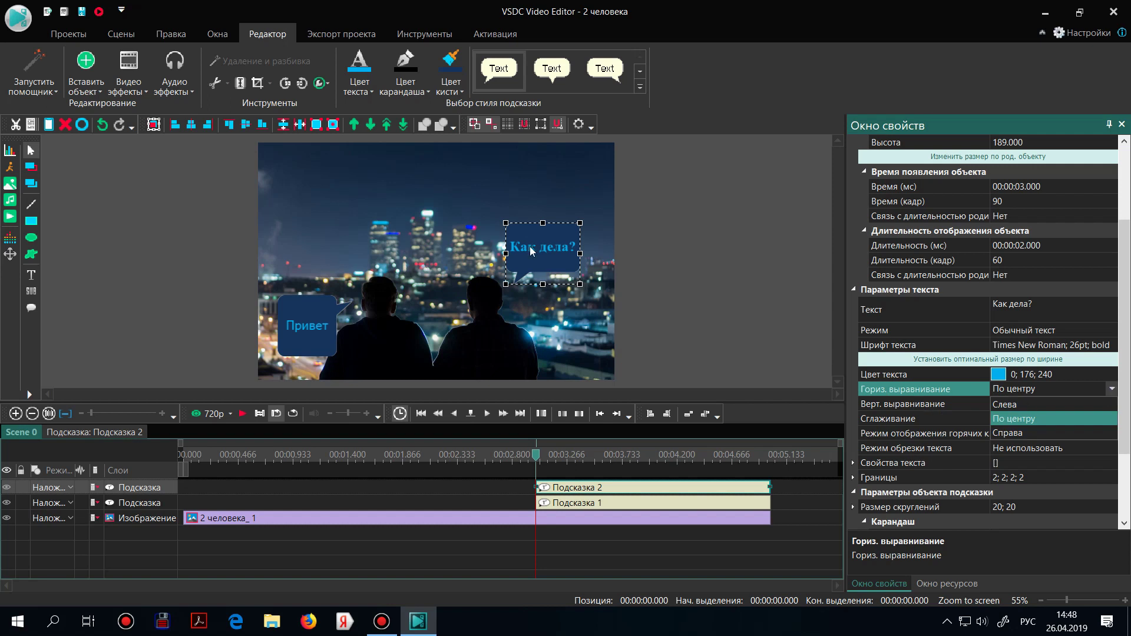
left_click(1111, 421)
Try top (Сверху) vertical alignment for the right callout's text and return it to centre (По центру)
left_click(1047, 406)
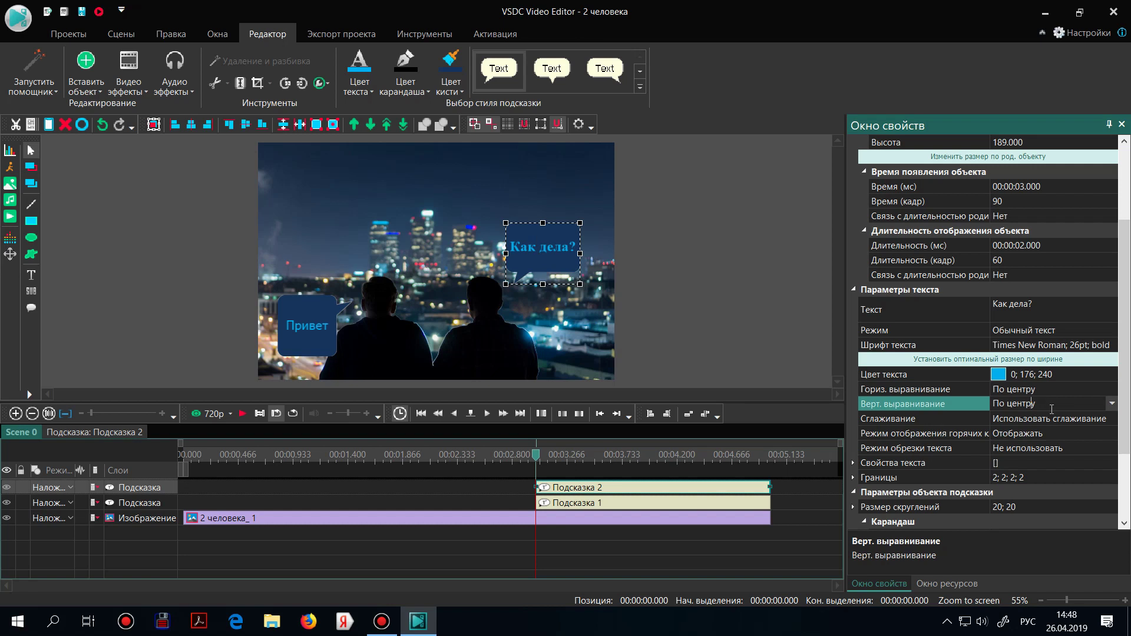
left_click(1112, 404)
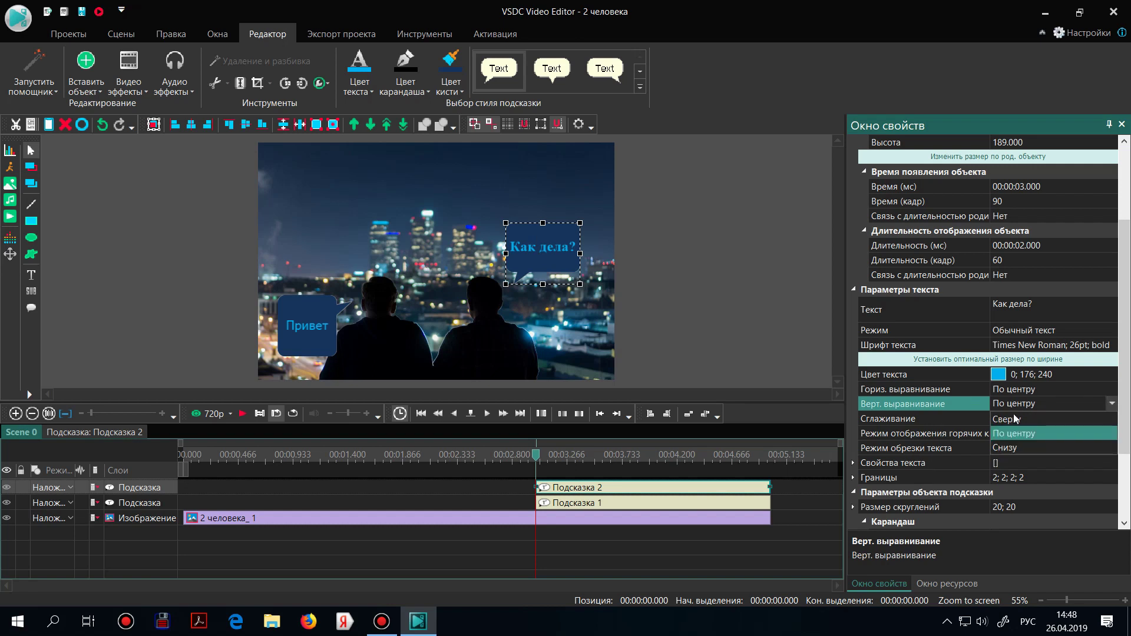
left_click(1012, 419)
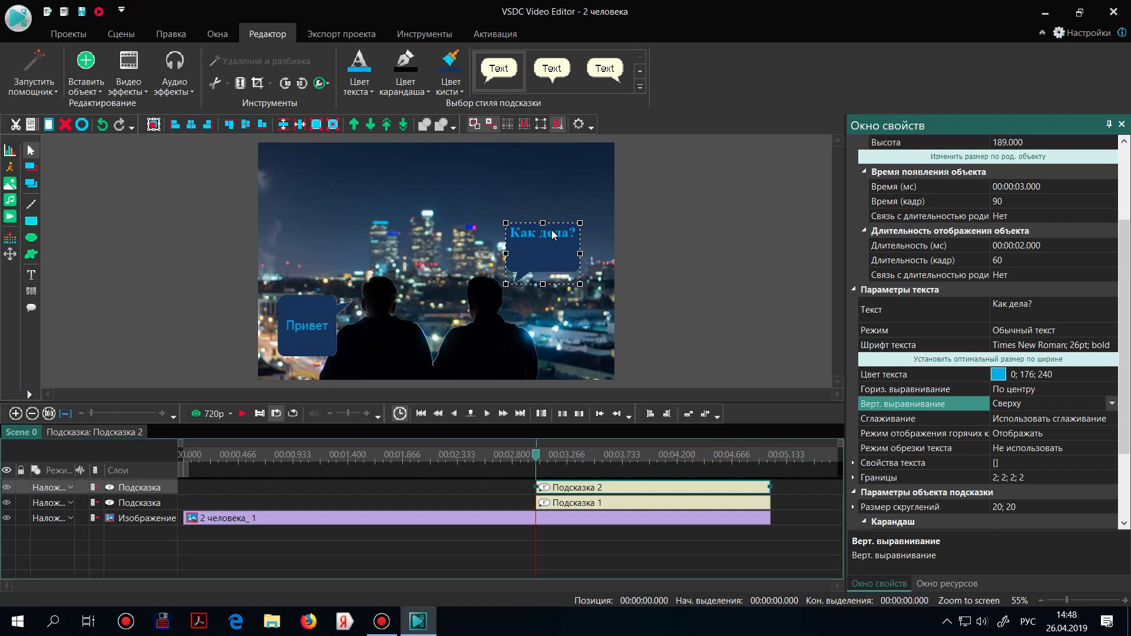
left_click(1113, 404)
left_click(1038, 436)
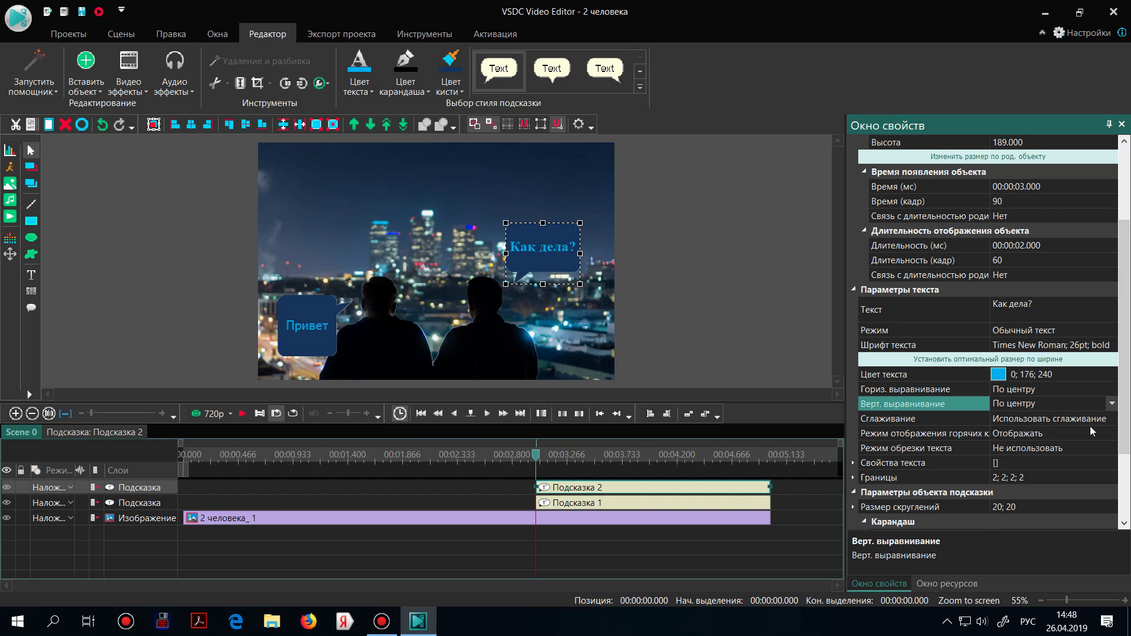
Examine the right callout's remaining text settings, including the detailed text properties (Свойства текста) and borders (Границы)
key("Down")
key("Down")
key("Down")
key("Down")
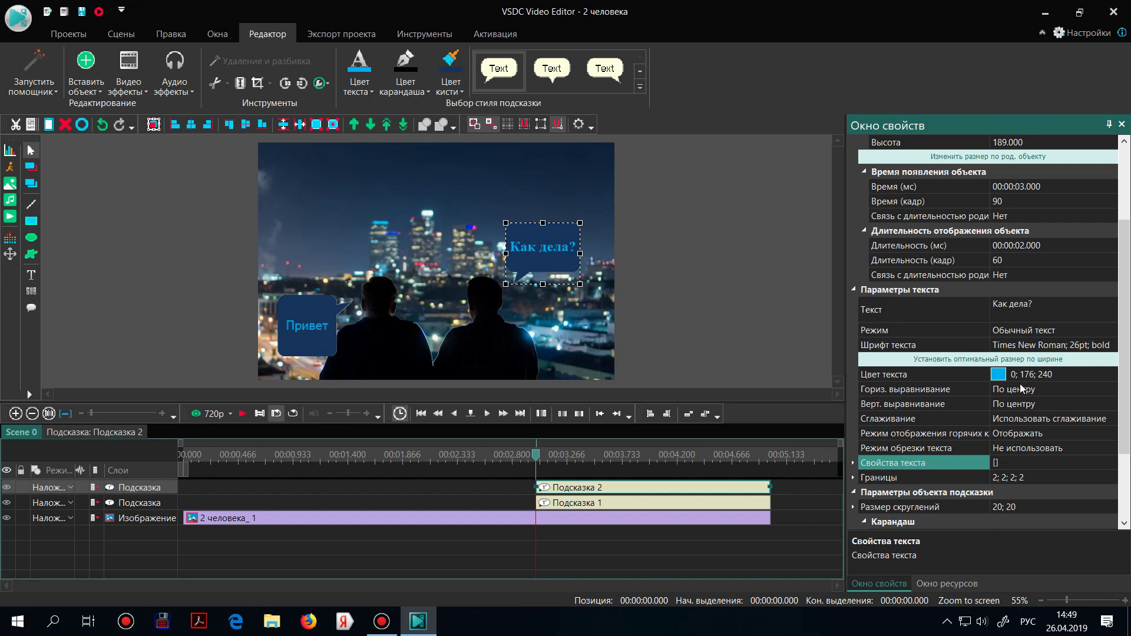
left_click(854, 463)
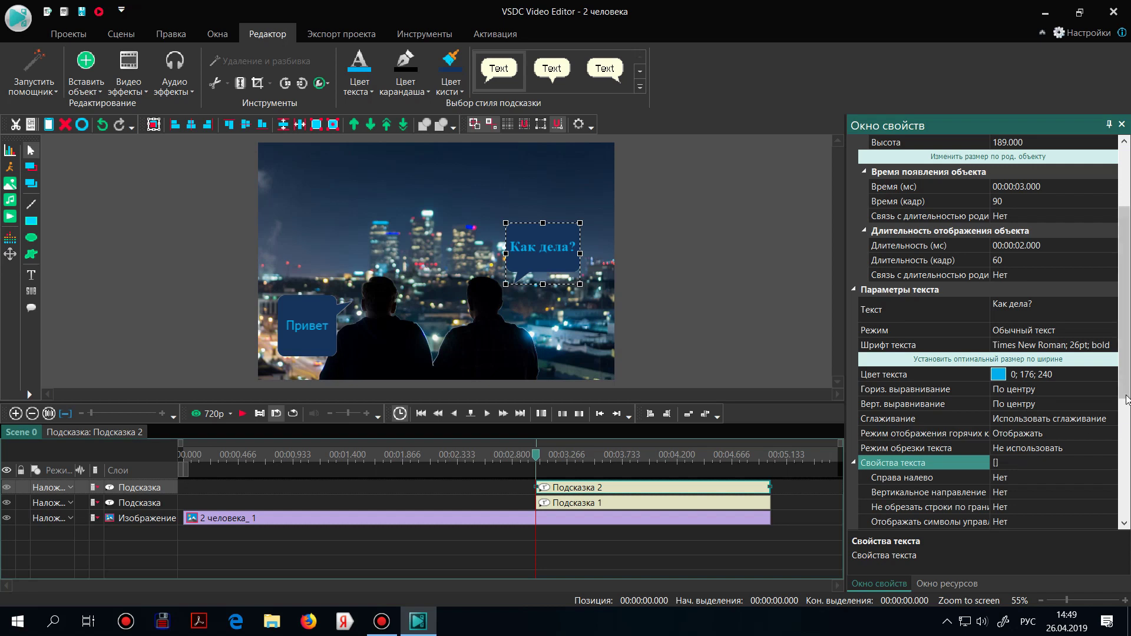
scroll(1060, 406, "down", 3)
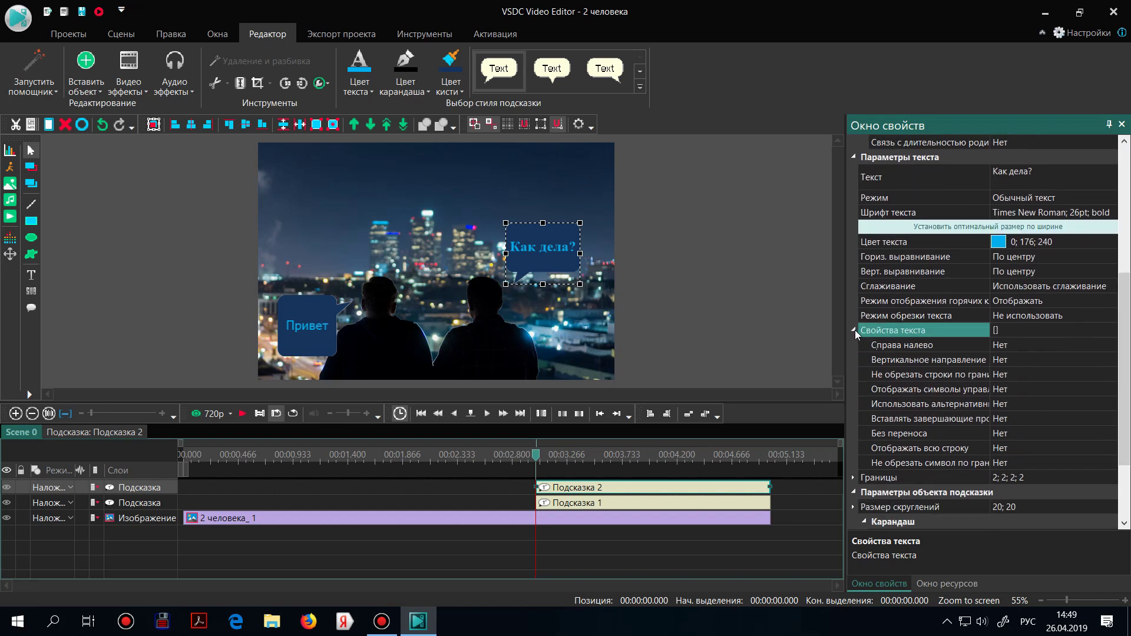
left_click(853, 331)
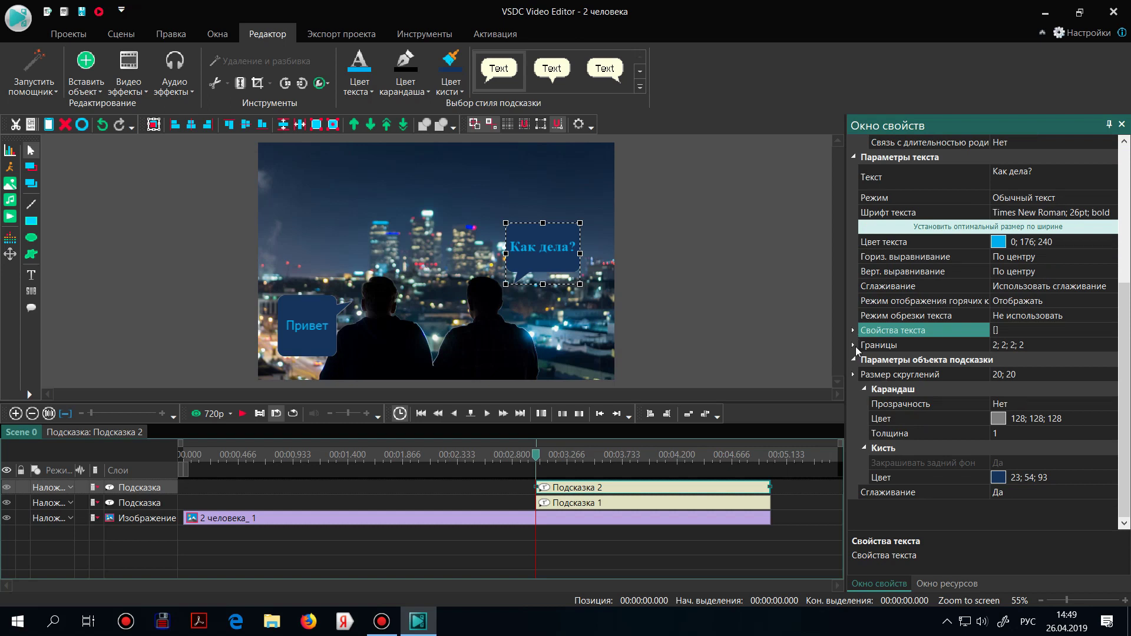
left_click(854, 345)
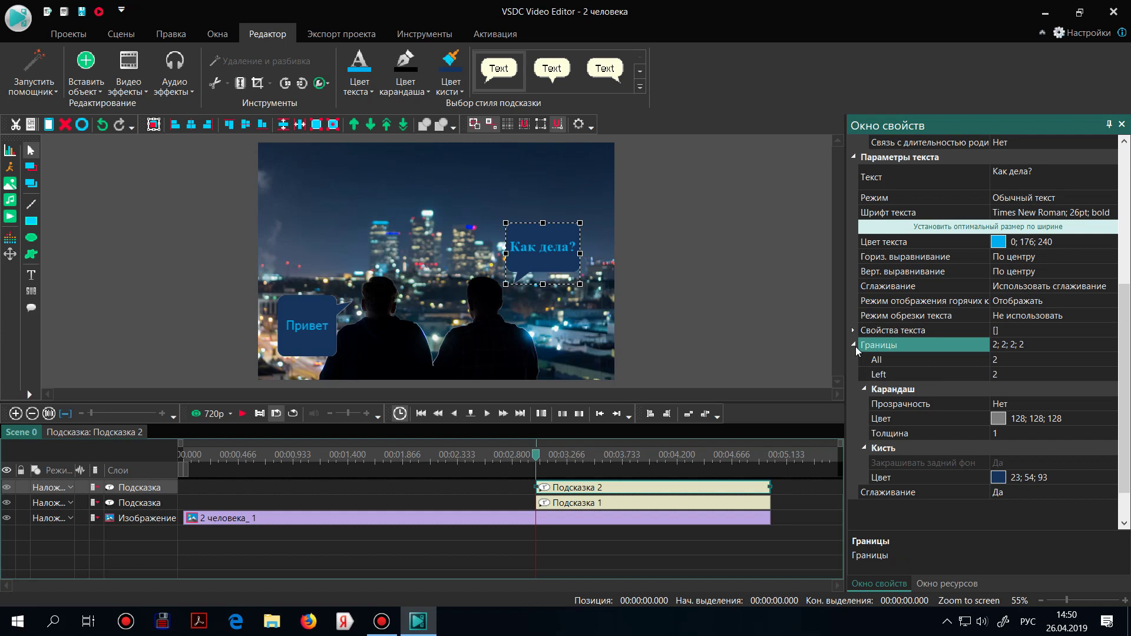
left_click(855, 347)
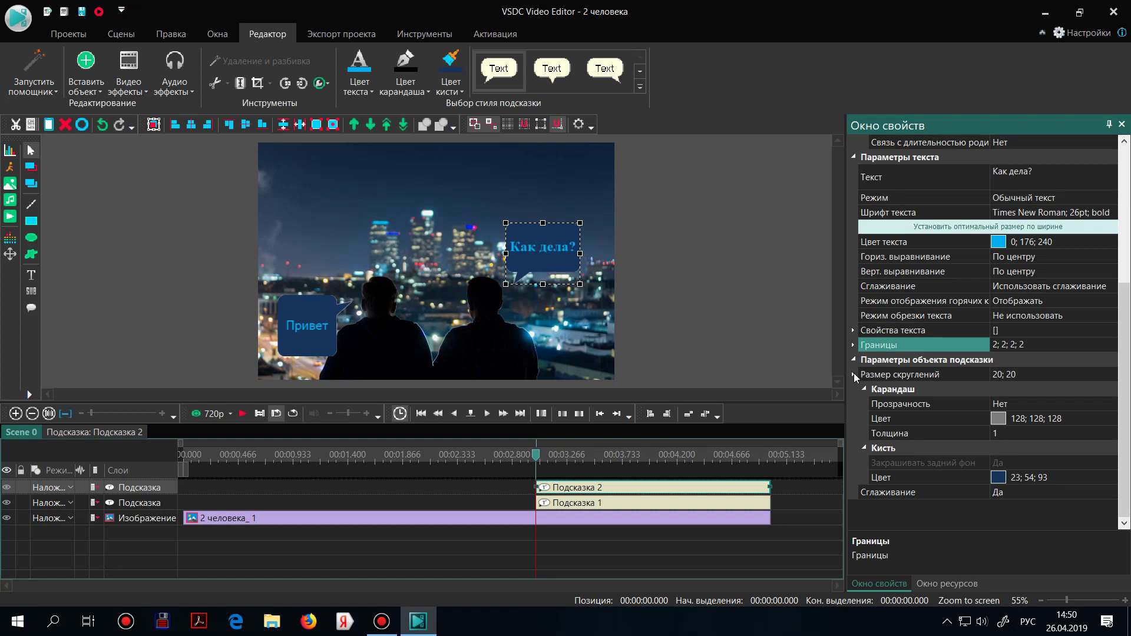
Set the right callout's corner rounding to 90 on both the X and Y axes
left_click(853, 373)
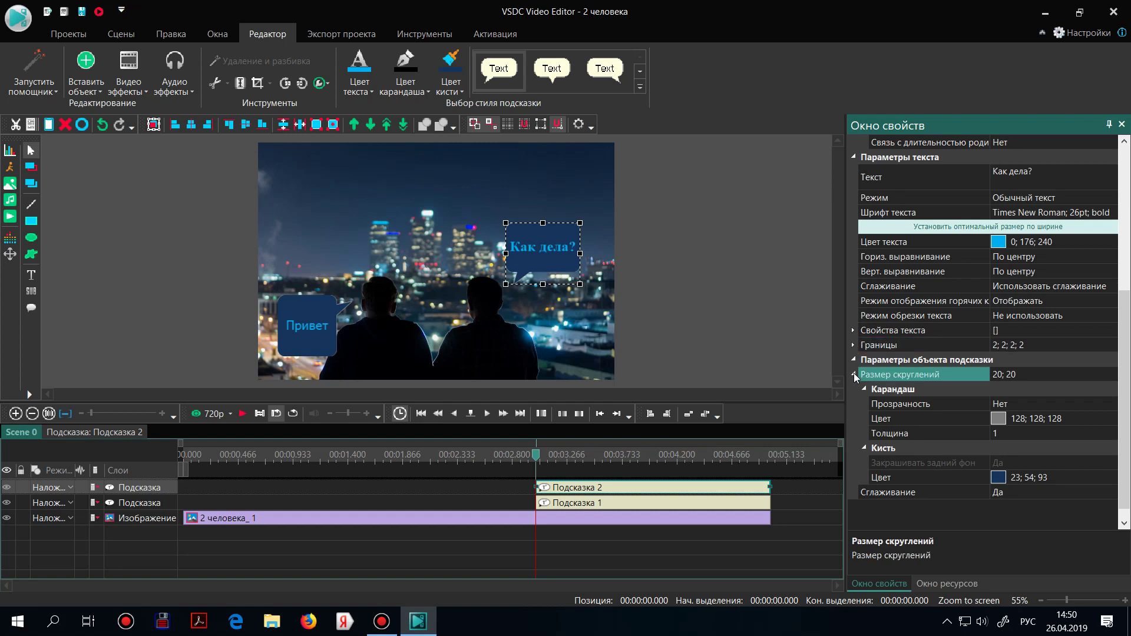
left_click(854, 374)
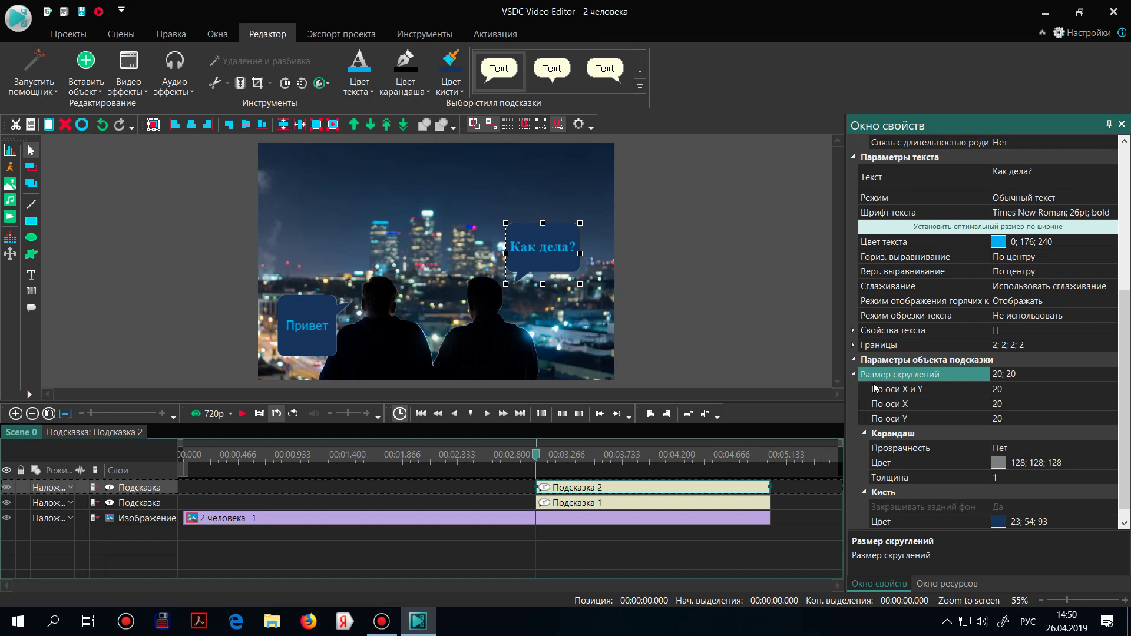
left_click(1009, 390)
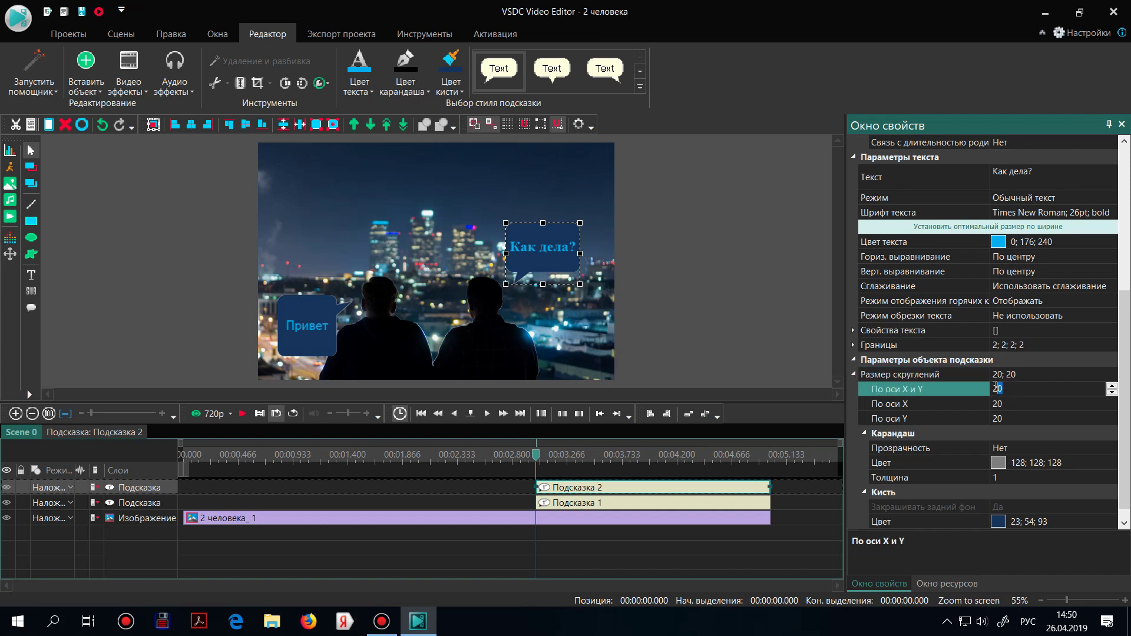
type("90")
key("Return")
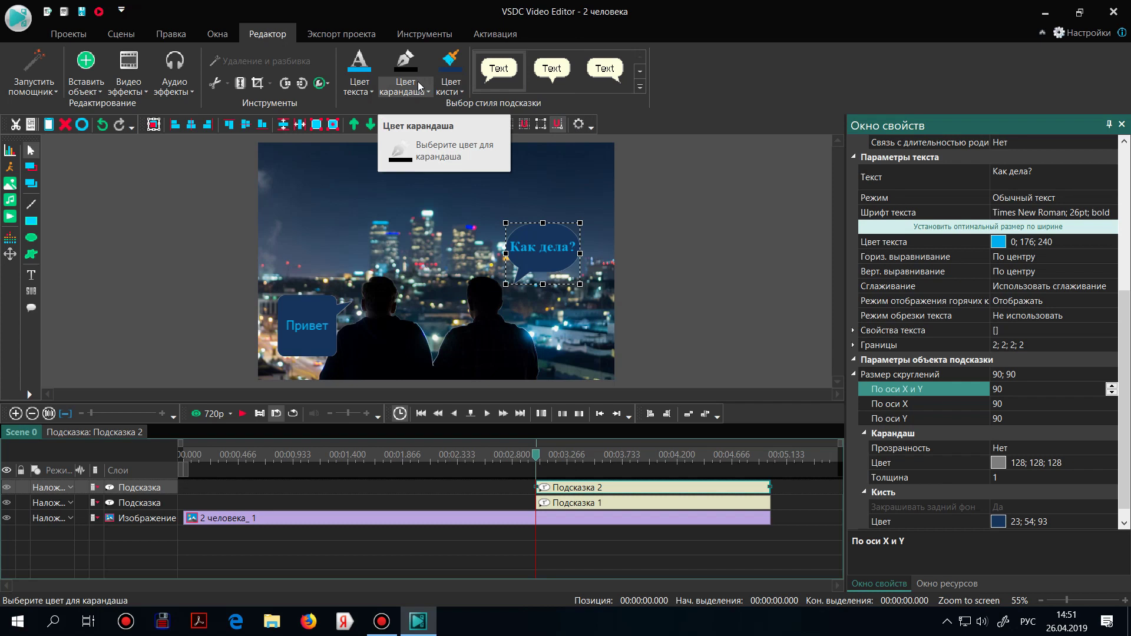
Increase the outline (Карандаш) thickness of the right callout to 6
left_click(996, 478)
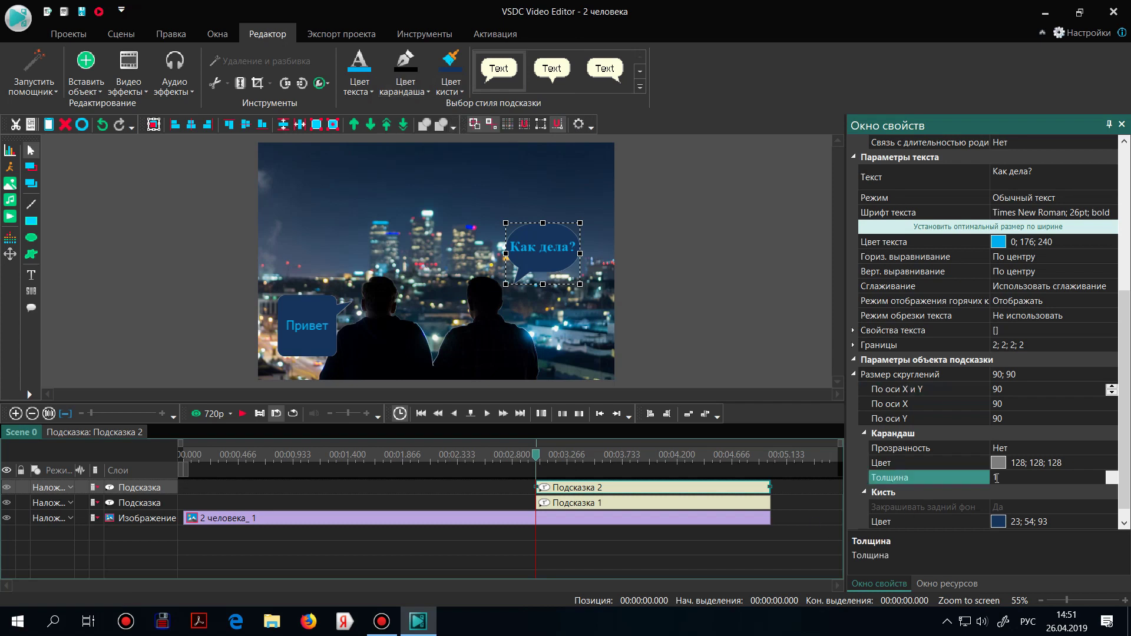
left_click(1111, 475)
left_click(1112, 474)
left_click(1111, 475)
left_click(1112, 475)
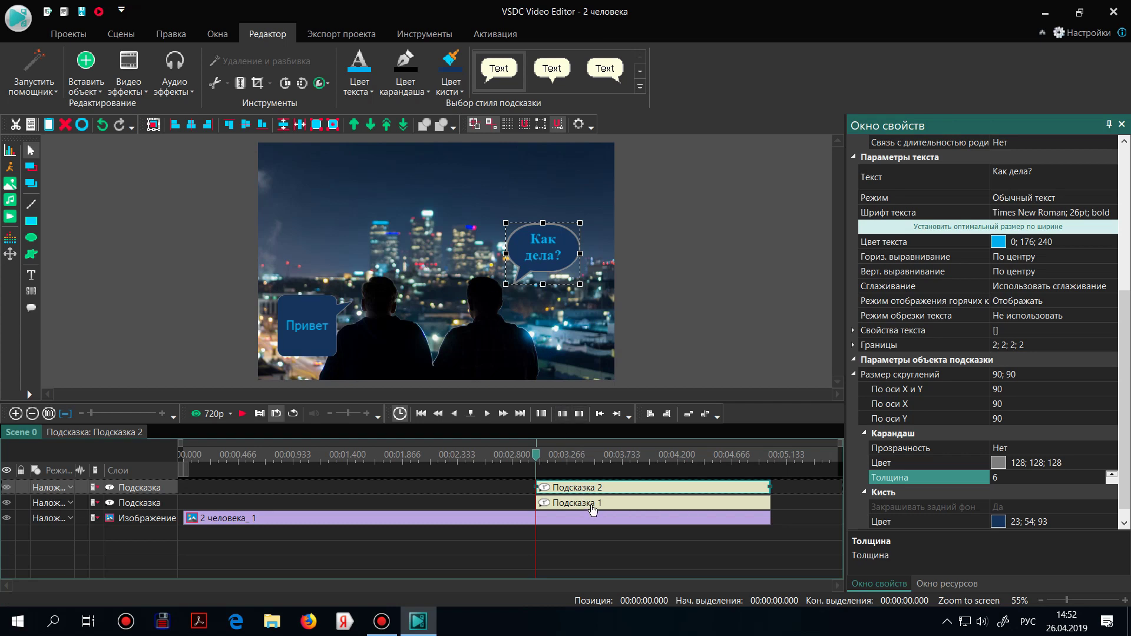
Move the "Привет" callout's clip earlier on the timeline to start at about 00:00:00.766, and preview the scene from the beginning
left_click_drag(577, 505, 314, 507)
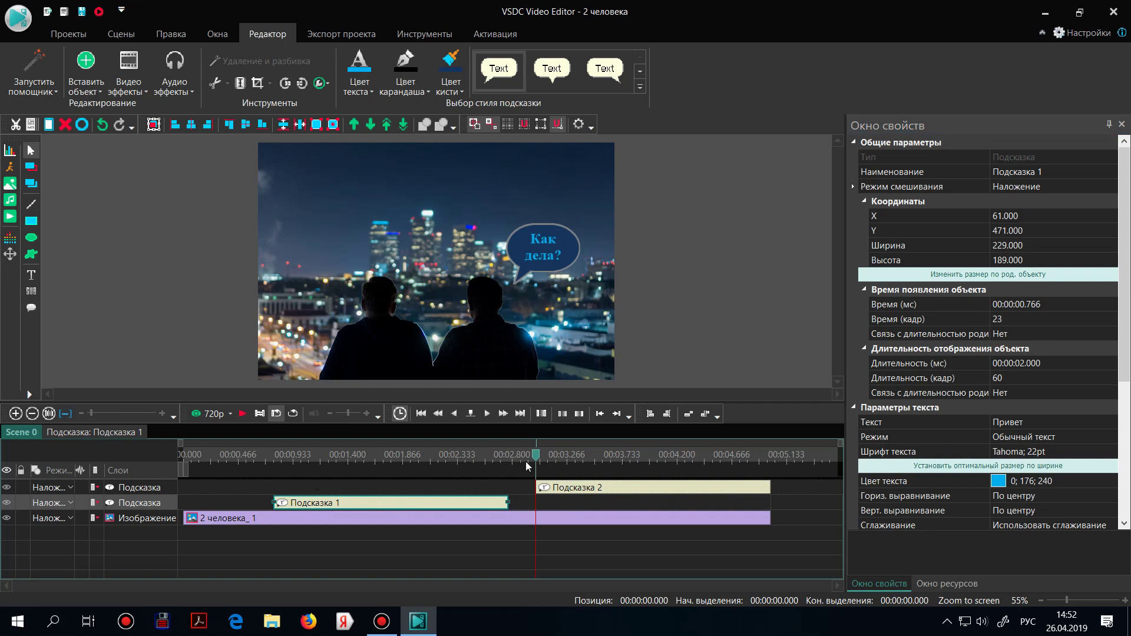
left_click_drag(537, 461, 183, 460)
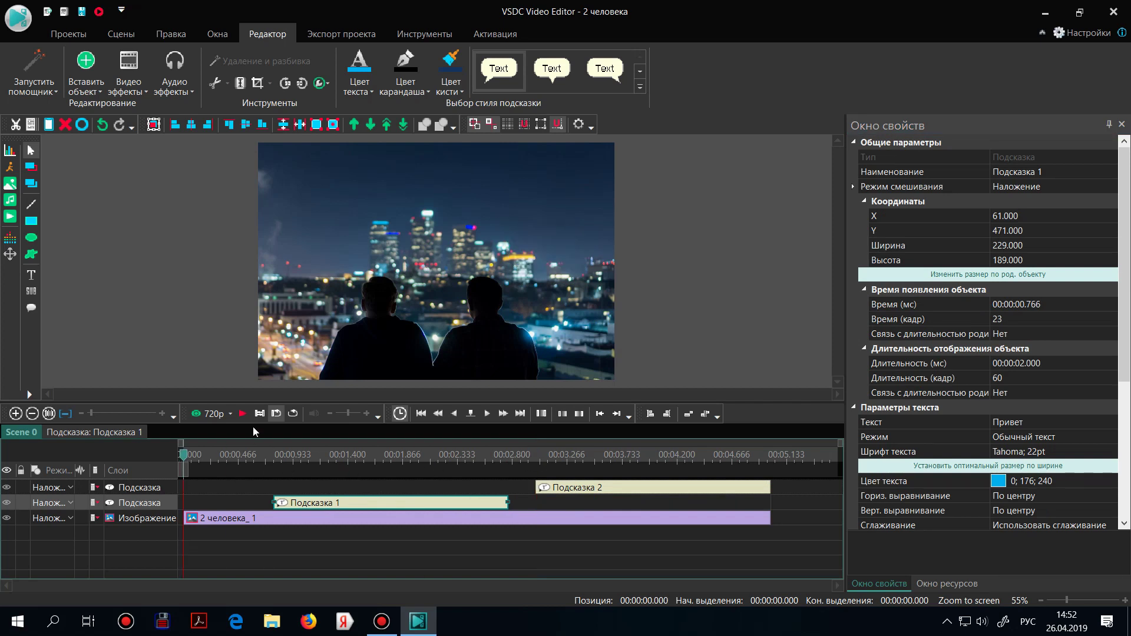
left_click(243, 415)
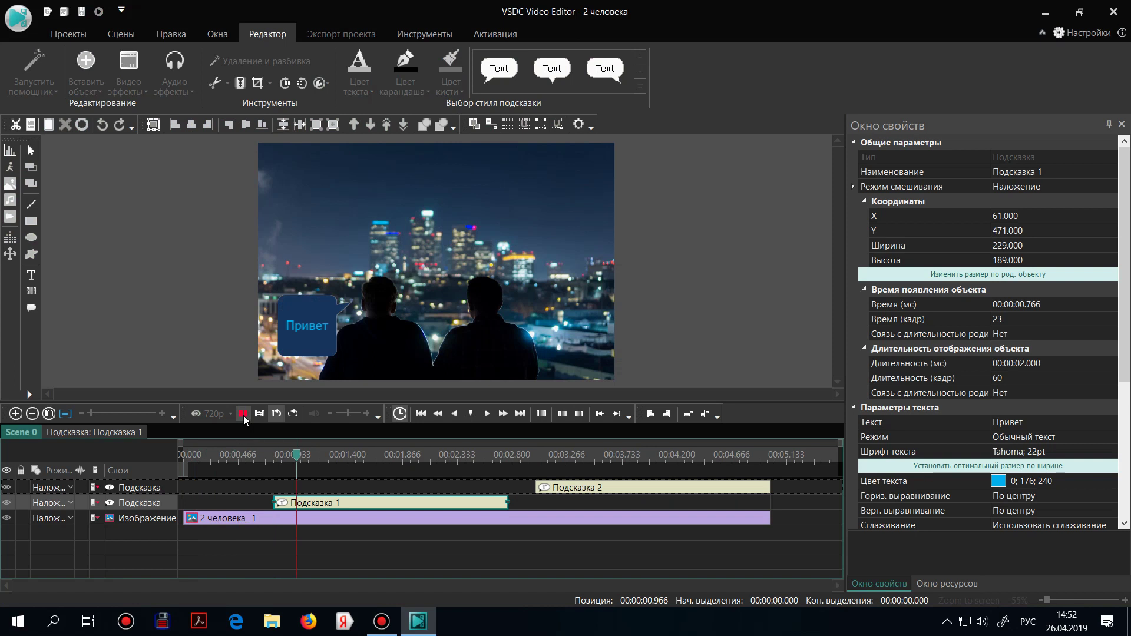